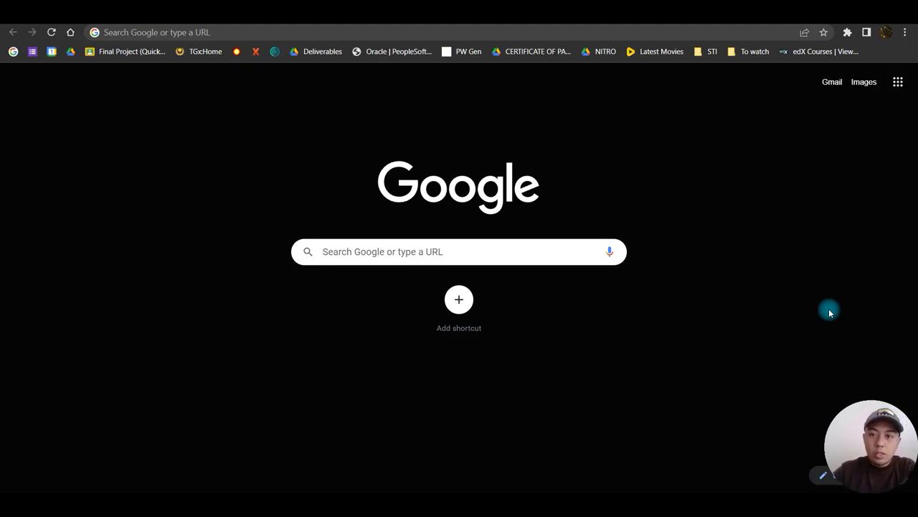
- Go to sheets.google.com in Chrome to reach the Google Sheets home page
left_click(887, 33)
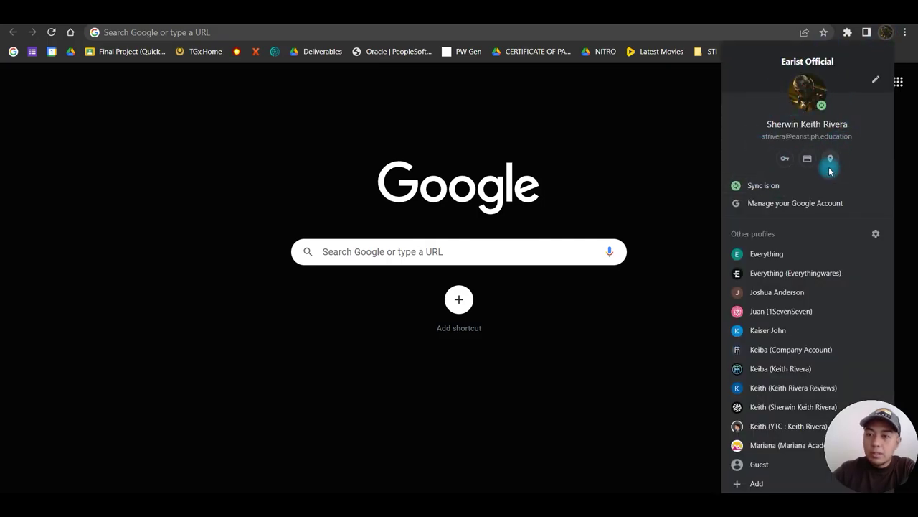
left_click(662, 166)
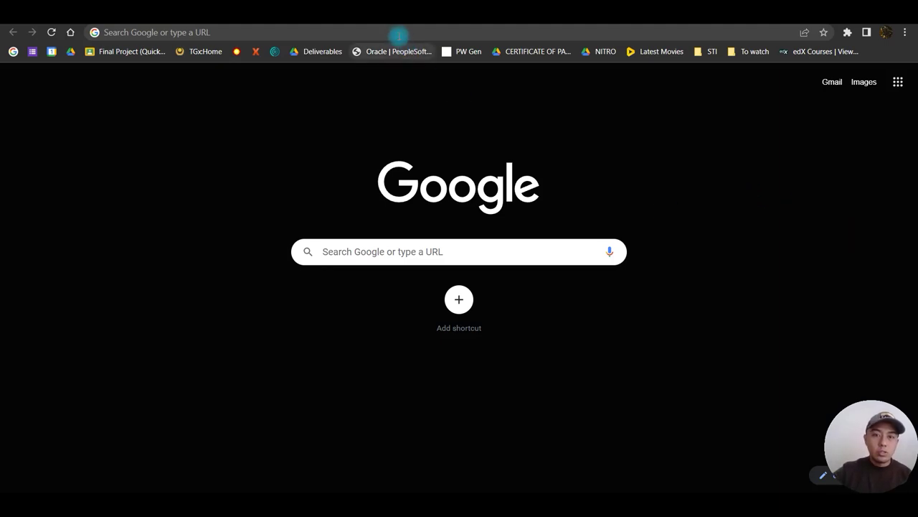
left_click(398, 33)
type("s")
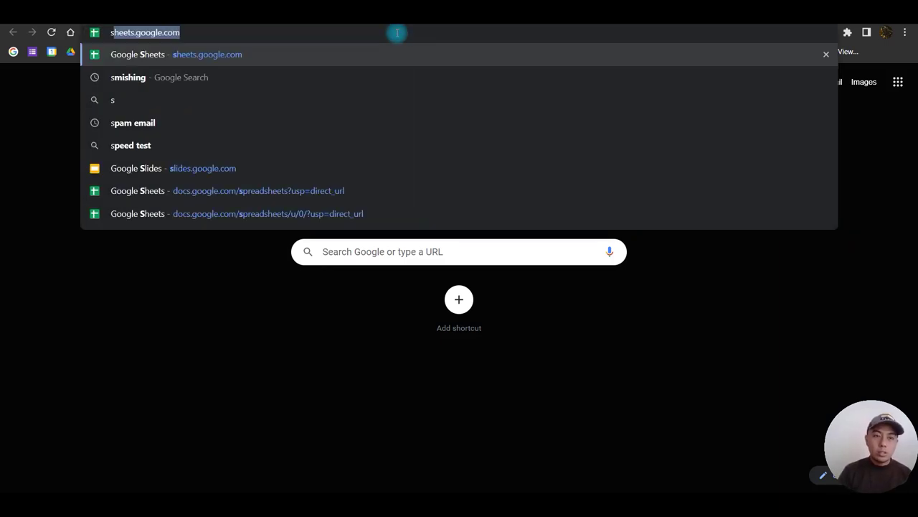
key("Return")
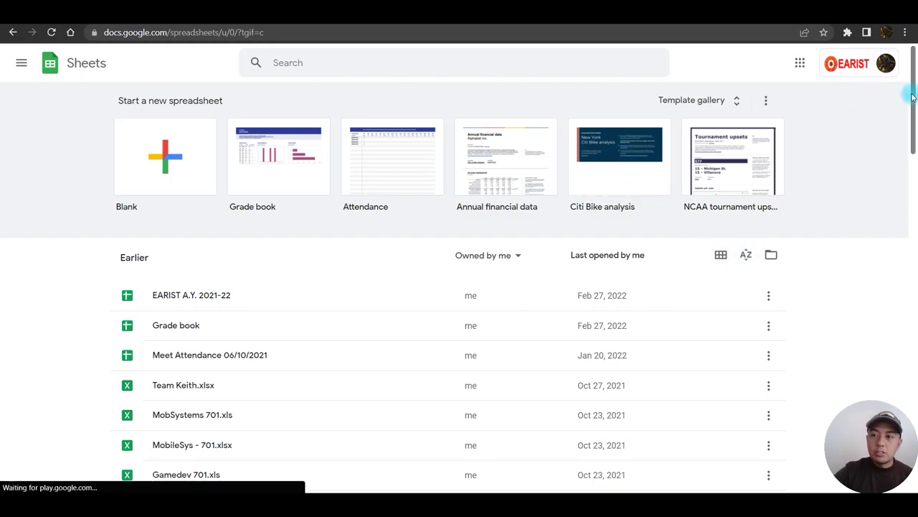
- Browse the template gallery, return to Sheets home, and pick the Blank spreadsheet tile
left_click(677, 98)
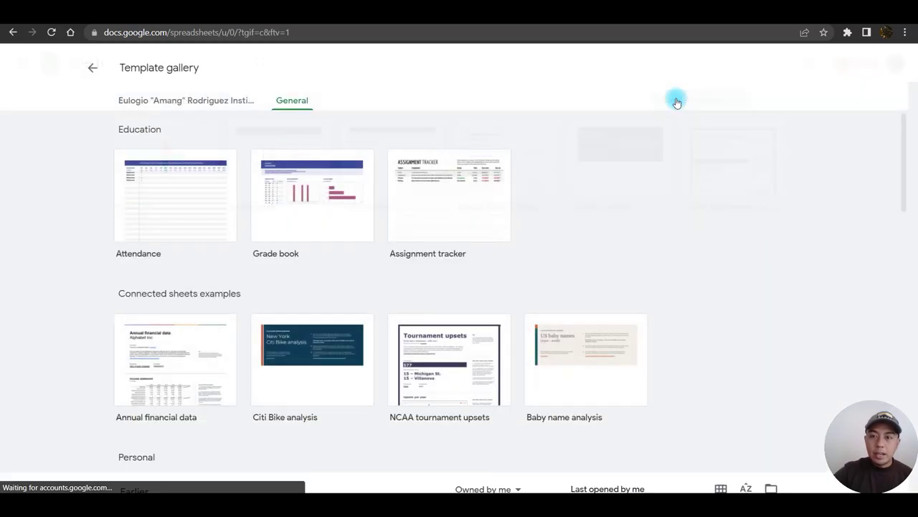
left_click_drag(916, 135, 909, 81)
left_click(91, 74)
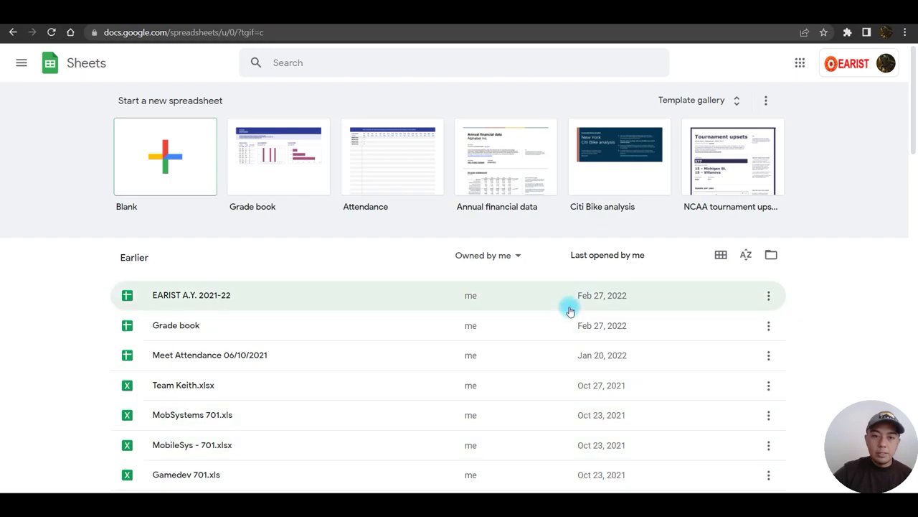
left_click(163, 165)
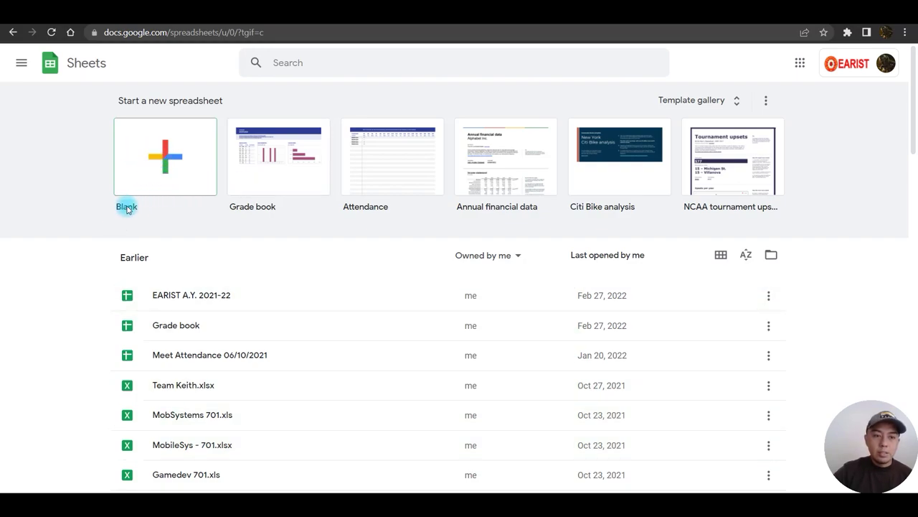
- Create the blank spreadsheet and zoom the browser page to 200%
left_click(170, 158)
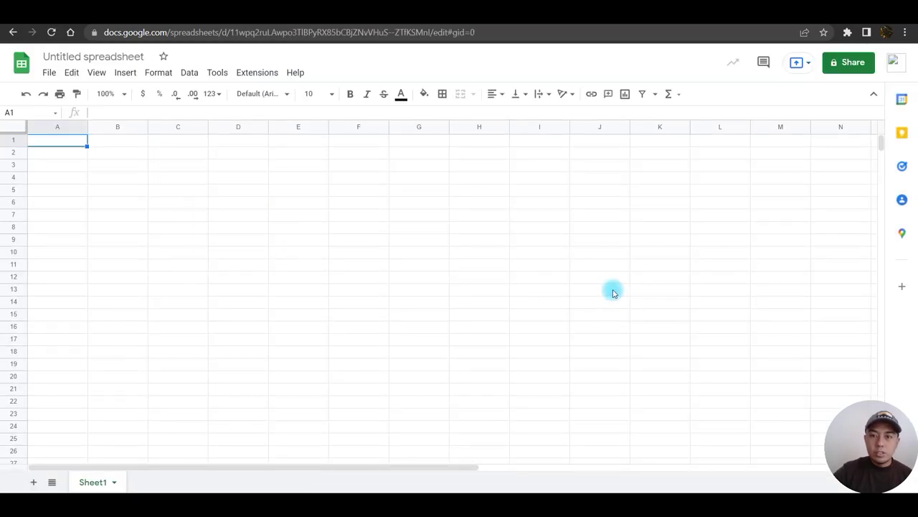
left_click(906, 36)
left_click(870, 144)
left_click(870, 143)
left_click(871, 144)
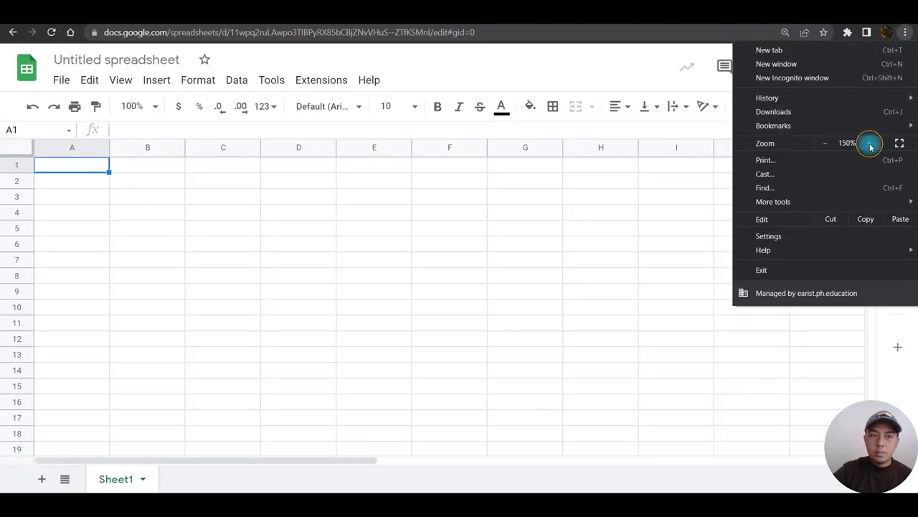
left_click(870, 143)
left_click(871, 143)
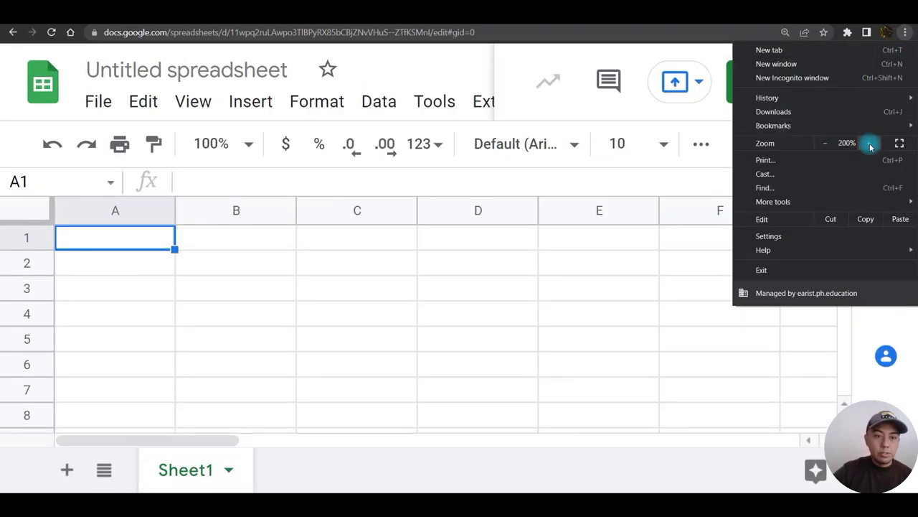
left_click(511, 257)
- Rename the untitled spreadsheet to 'Sample Sheet'
left_click(348, 317)
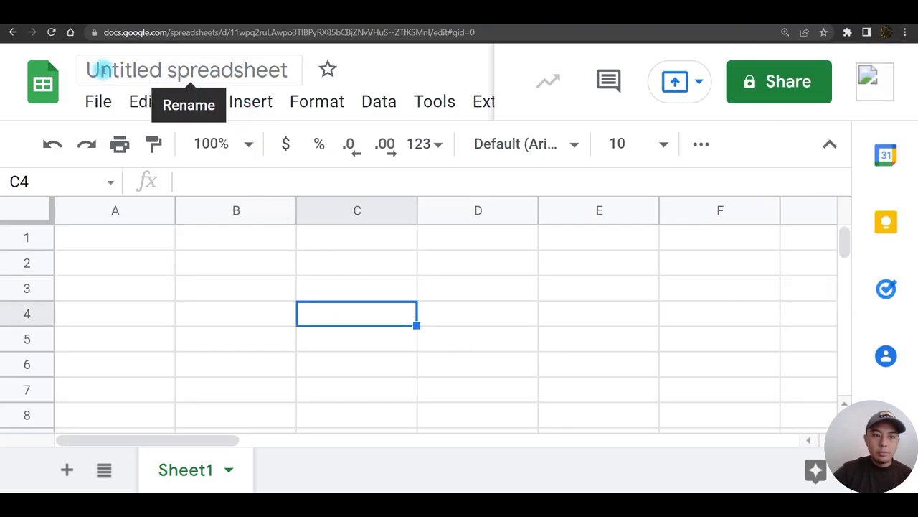
left_click(92, 70)
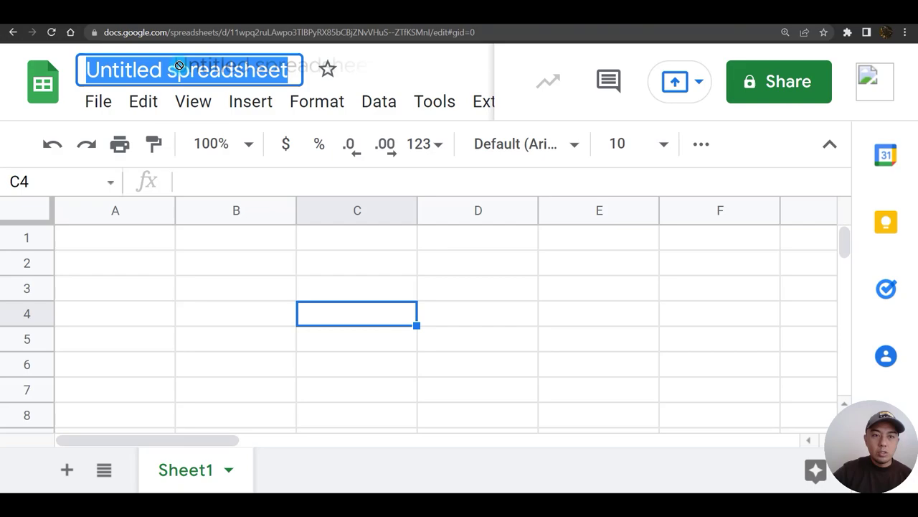
type("Sam")
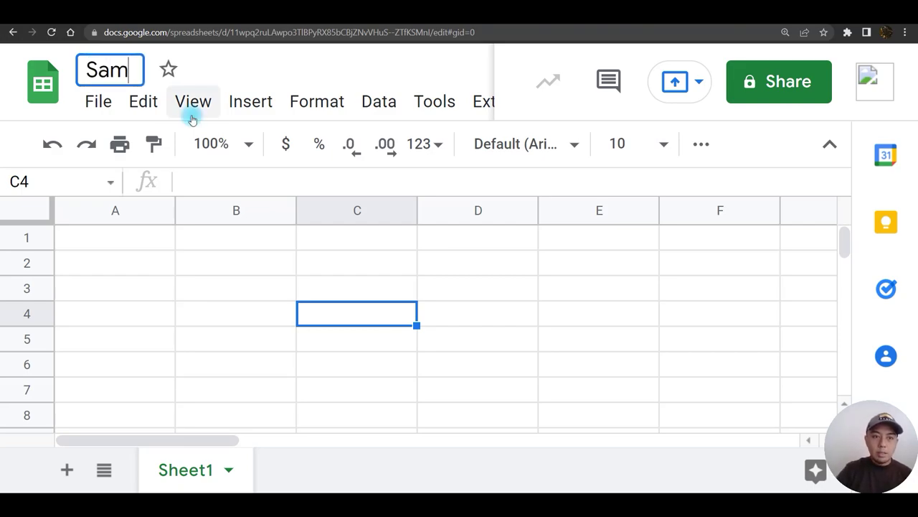
type("ple Sheet")
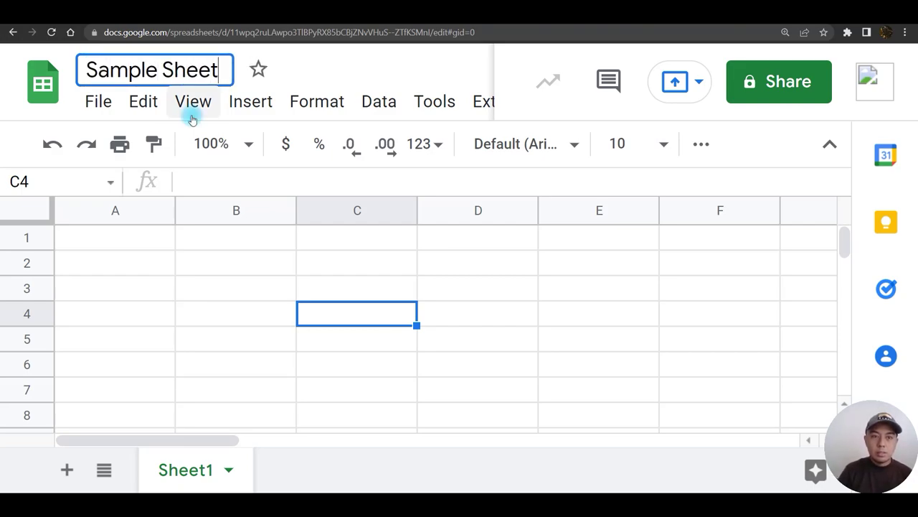
key("Return")
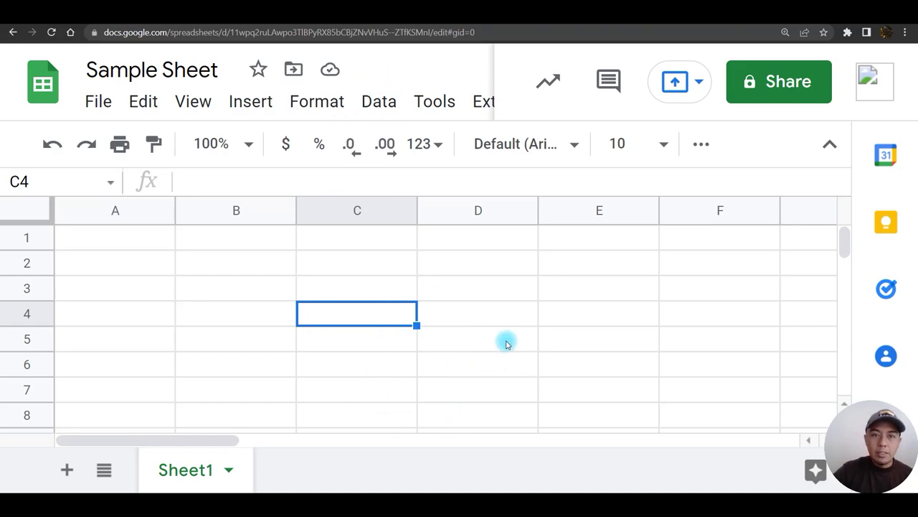
left_click(307, 26)
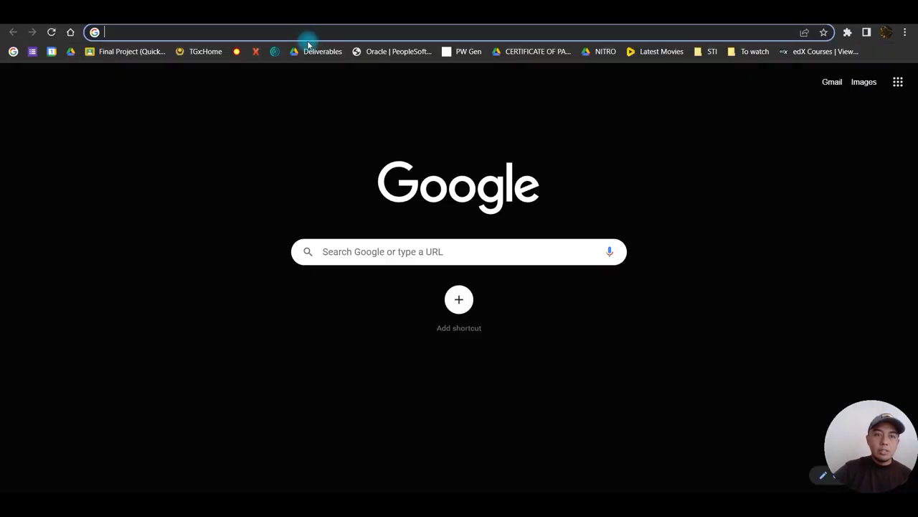
type("sheet.")
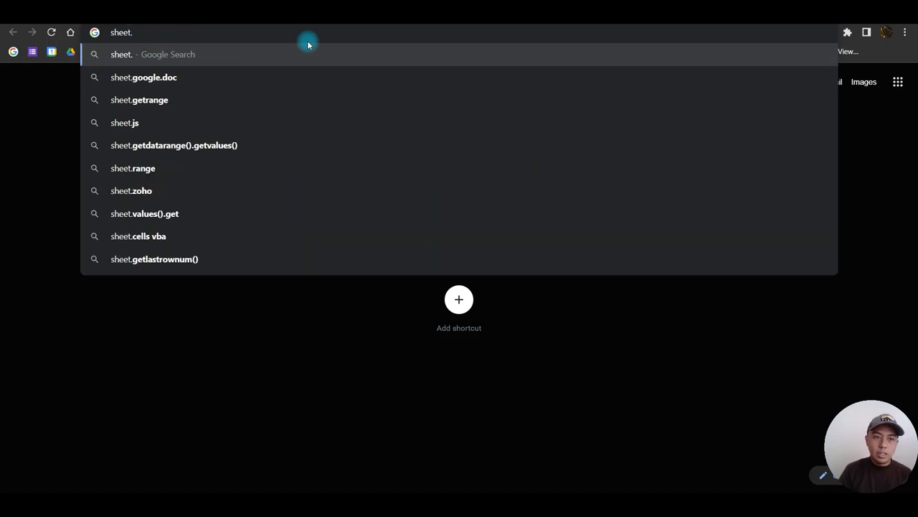
key("BackSpace")
type("s")
key("Return")
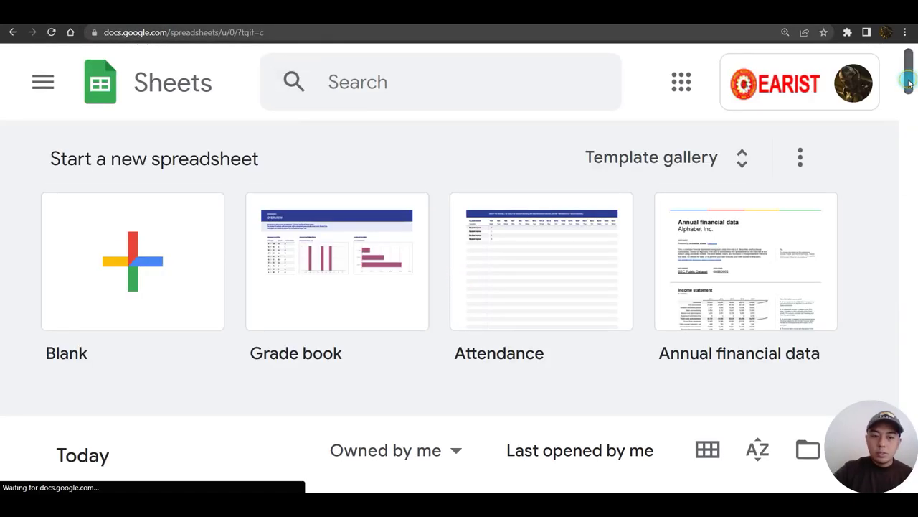
left_click_drag(905, 84, 906, 103)
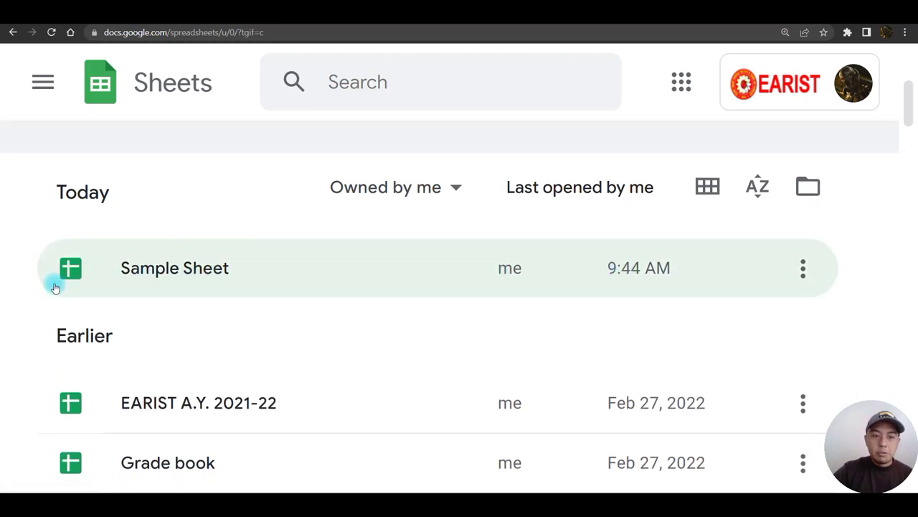
left_click(804, 267)
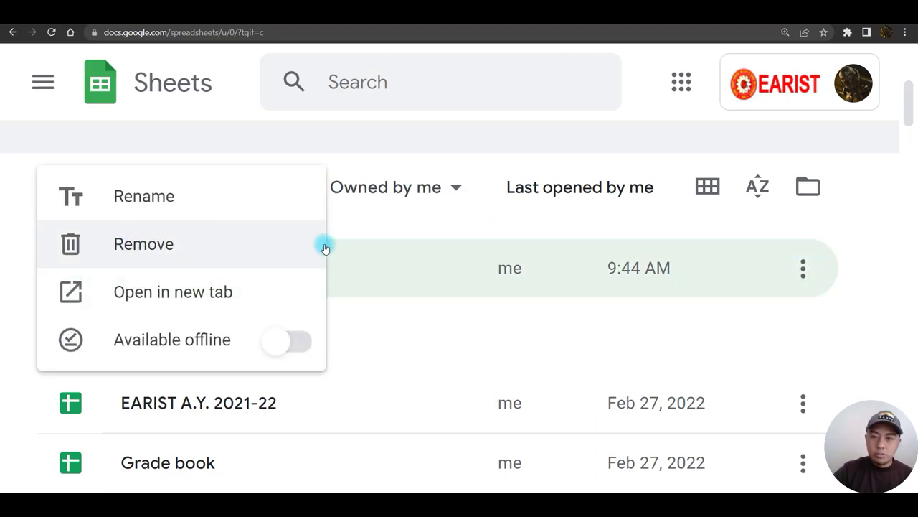
left_click(860, 276)
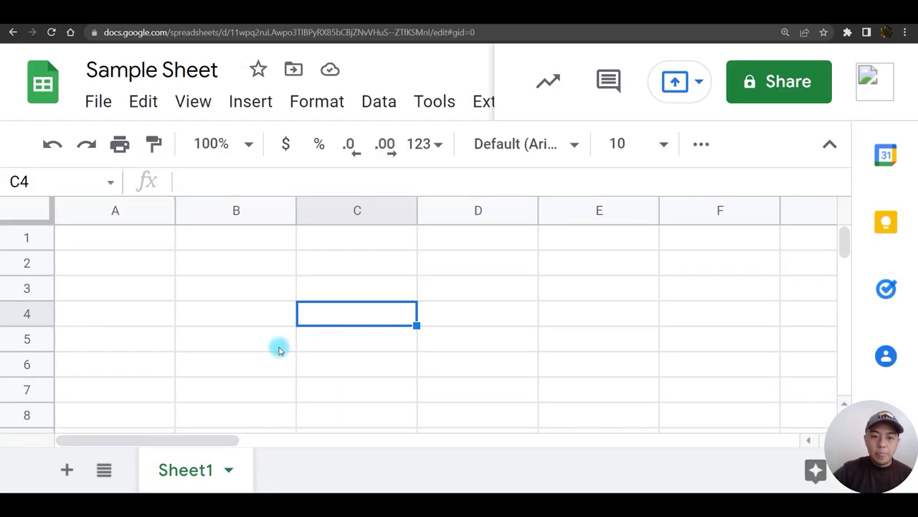
- Type gibberish test text into cells B2 and B3
left_click(280, 350)
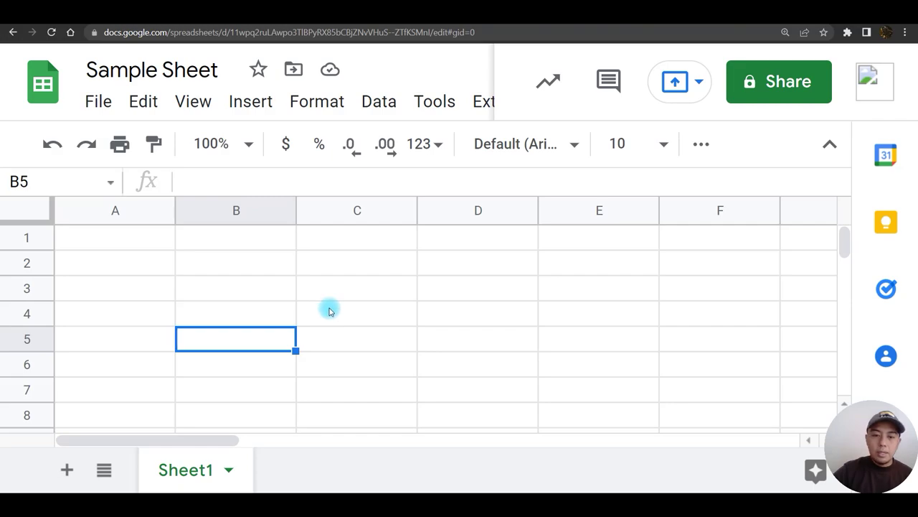
left_click(267, 287)
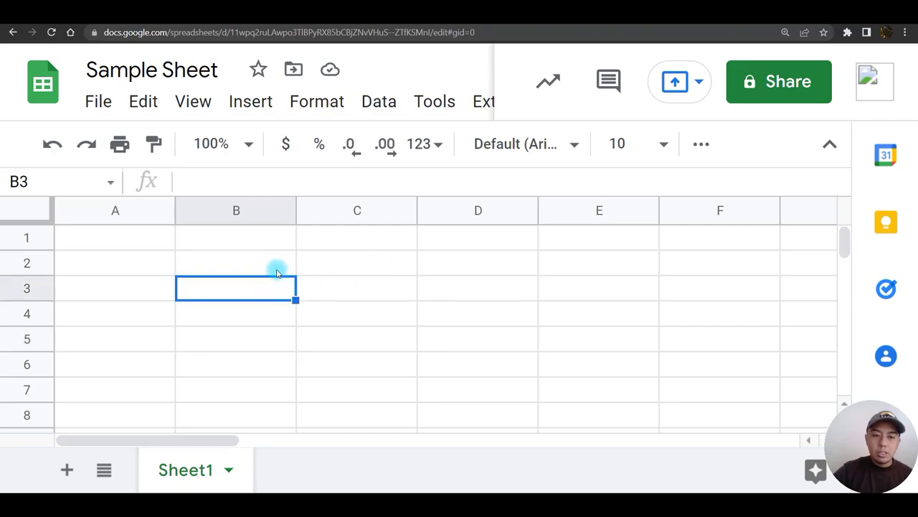
left_click(210, 264)
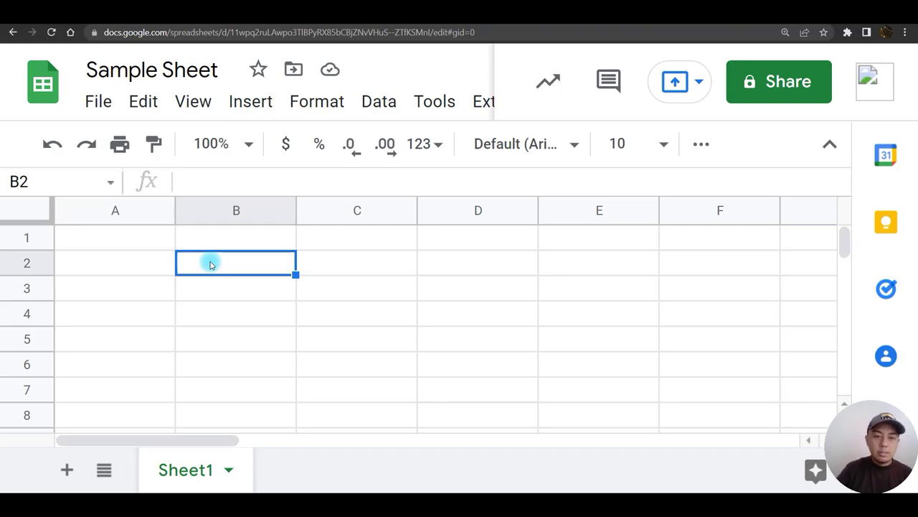
type(";alksdfj;laskdjfa;sfd")
key("Return")
type("sdjf")
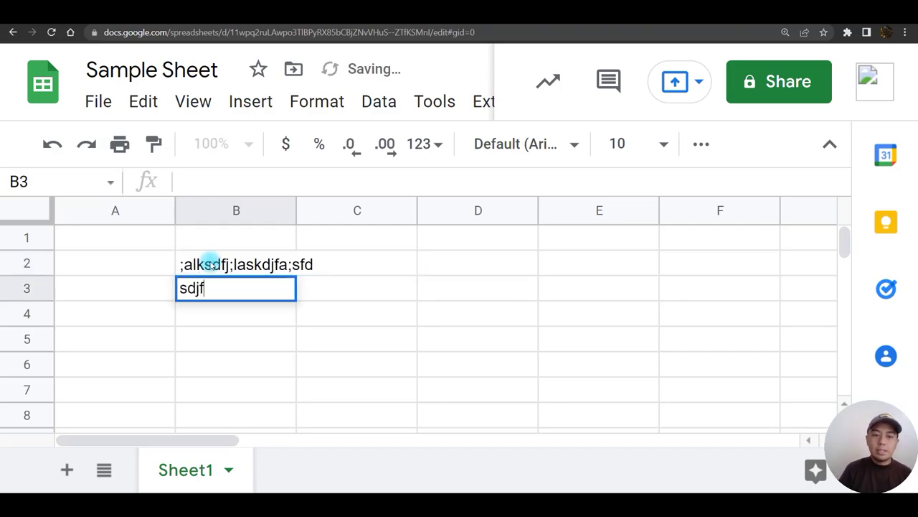
type("l;asdkj")
key("Return")
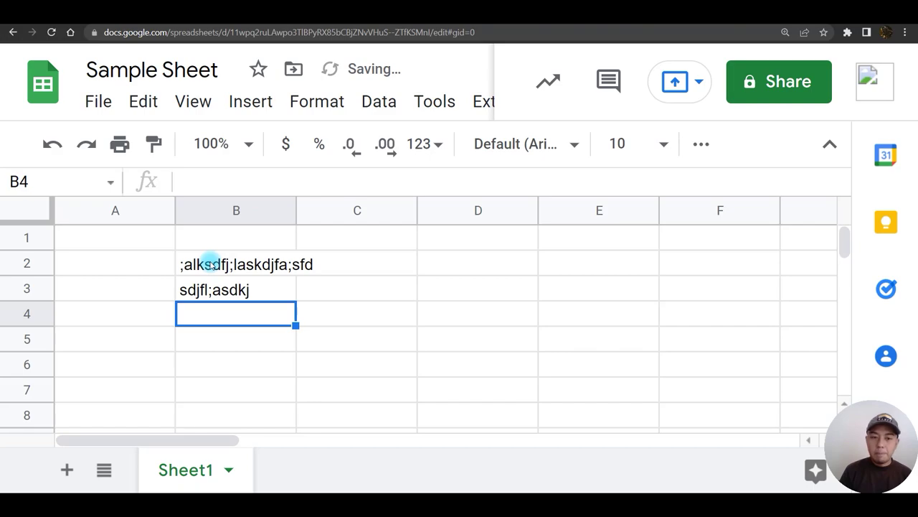
key("Up")
key("Up")
key("shift+Down")
key("Up")
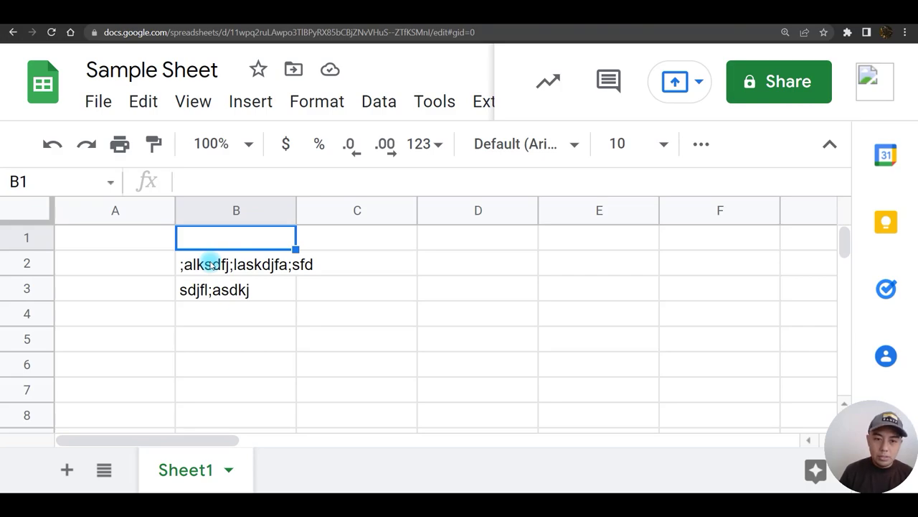
- Delete the test text from B2 and B3
left_click(210, 264)
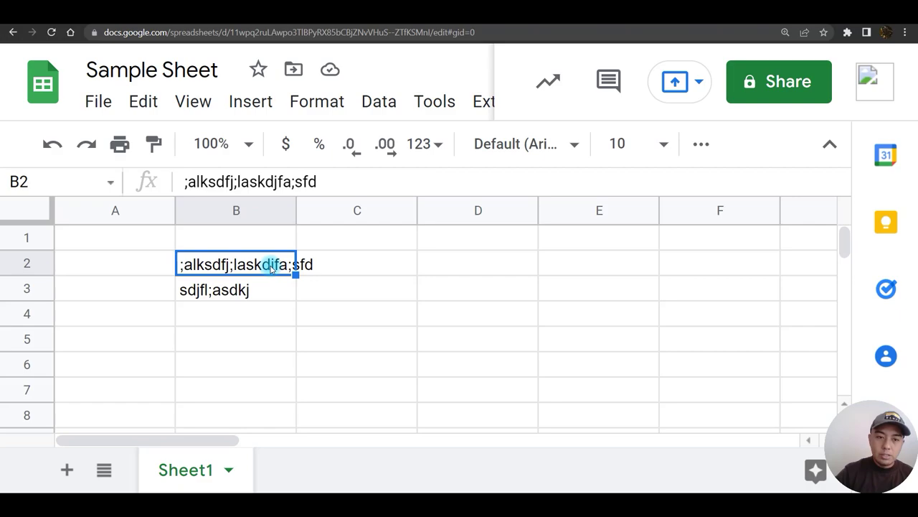
key("Delete")
left_click(261, 293)
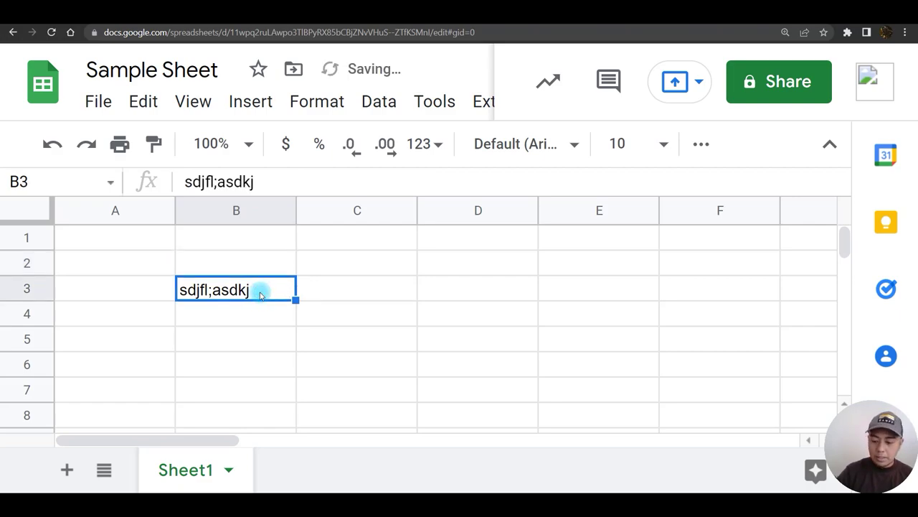
key("Delete")
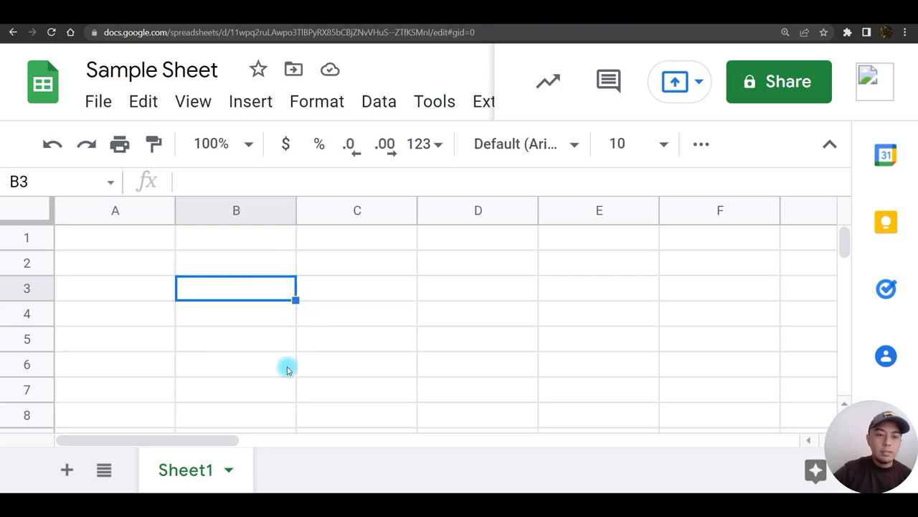
- Enter Keith in B2 and Rivera in B3
left_click(232, 269)
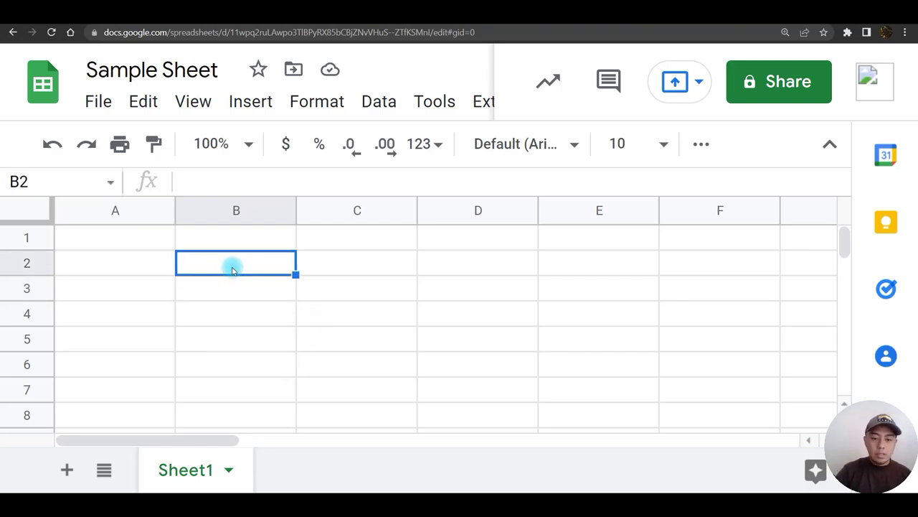
type("Keith")
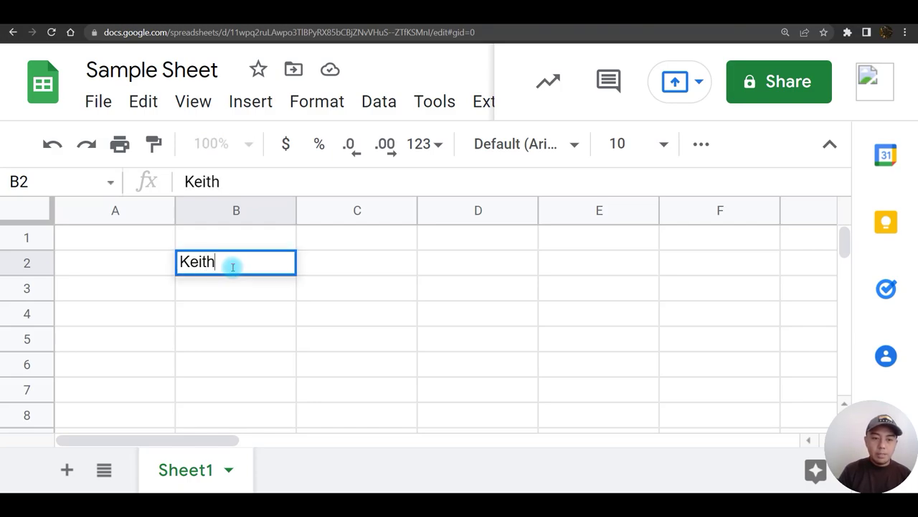
key("Return")
type("Rivera")
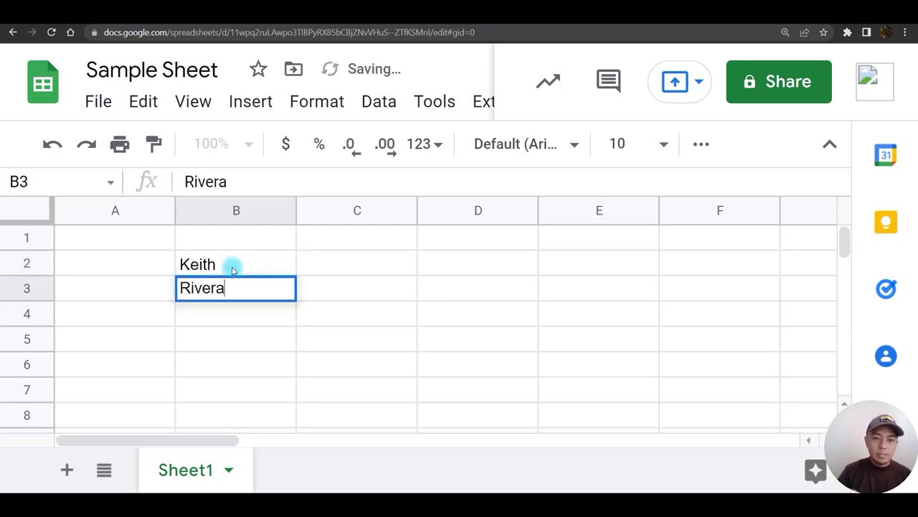
key("Return")
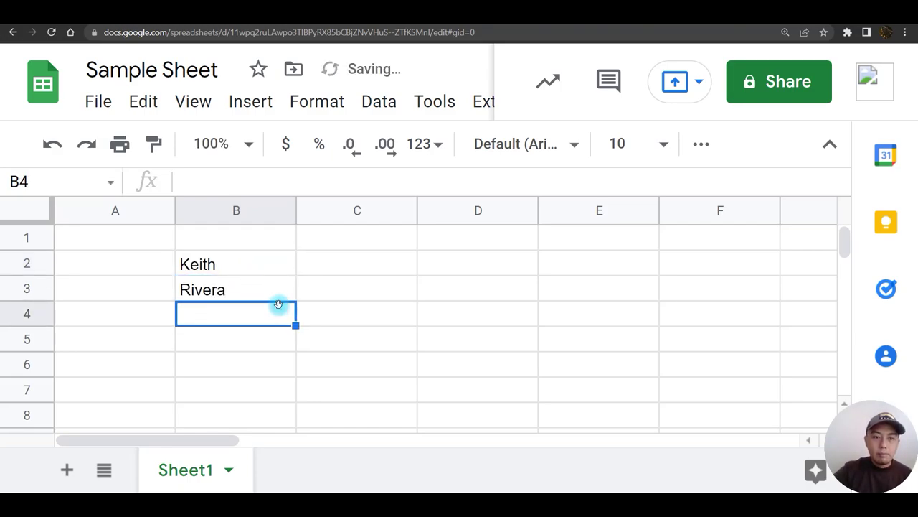
- Set Keith's font in B2 to Pacifico and reduce browser zoom to 150%
left_click(238, 262)
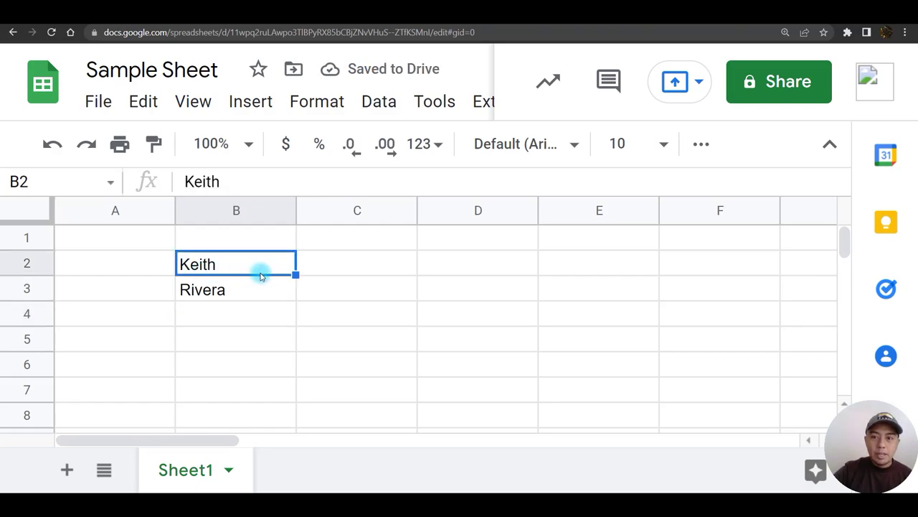
left_click(576, 146)
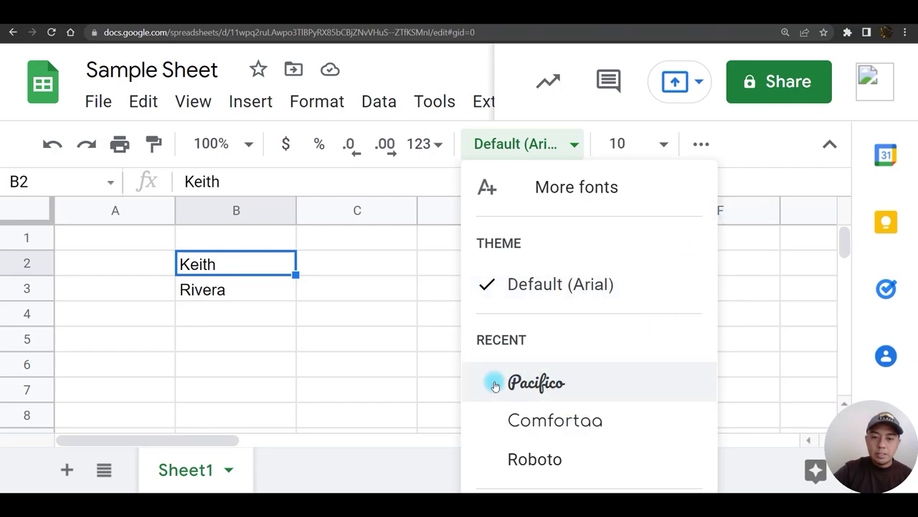
left_click(567, 382)
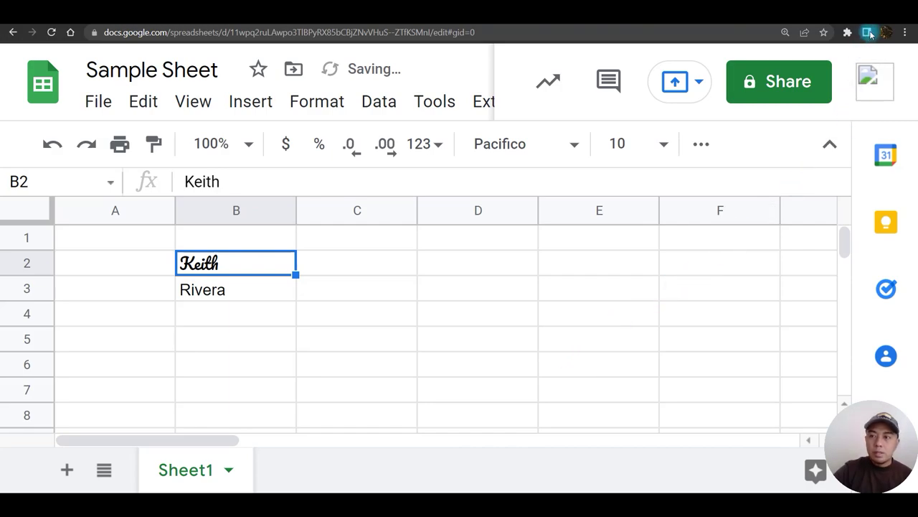
left_click(900, 34)
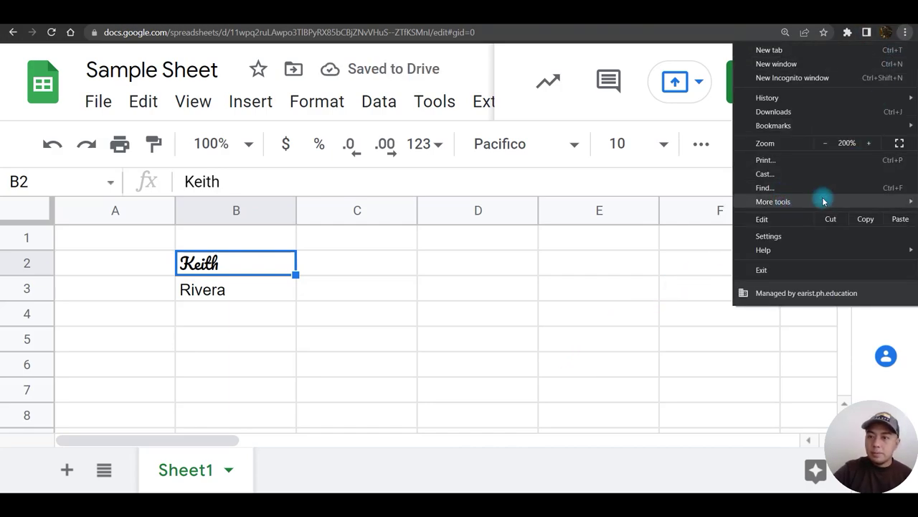
left_click(829, 144)
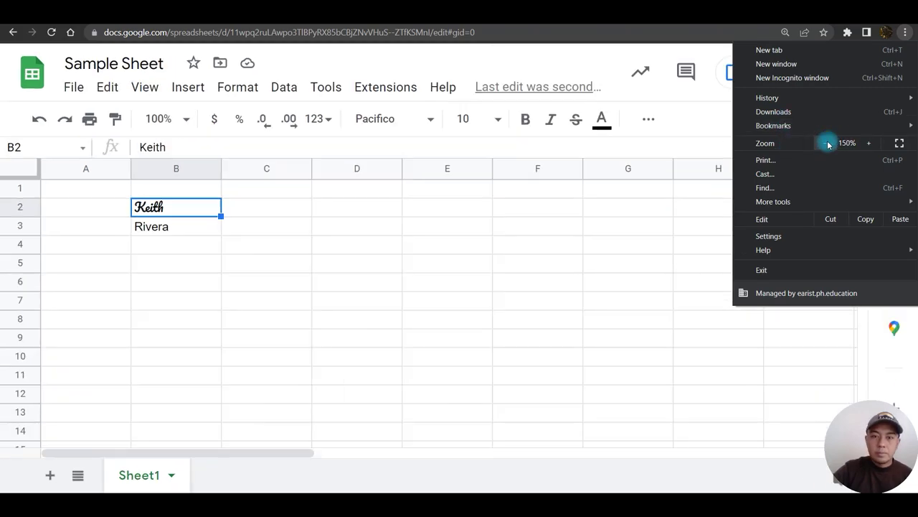
left_click(396, 249)
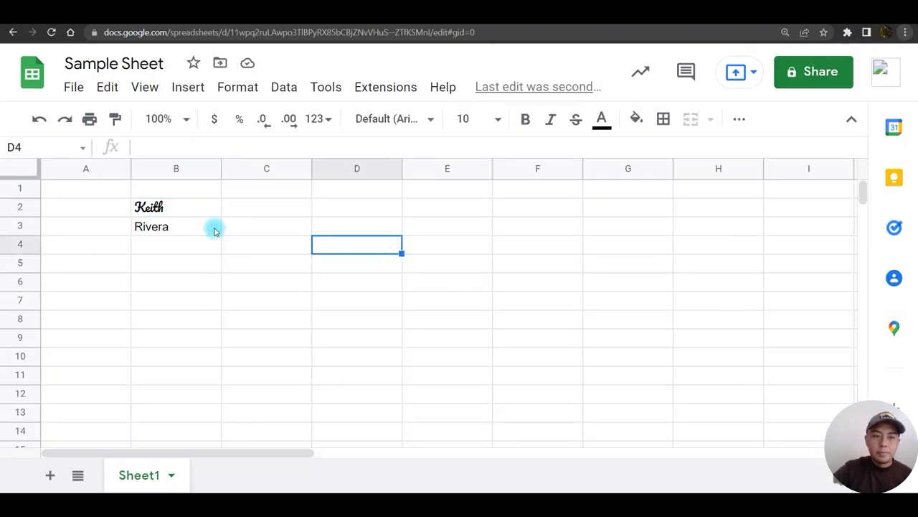
- Make Keith in B2 blue and bold
left_click(183, 207)
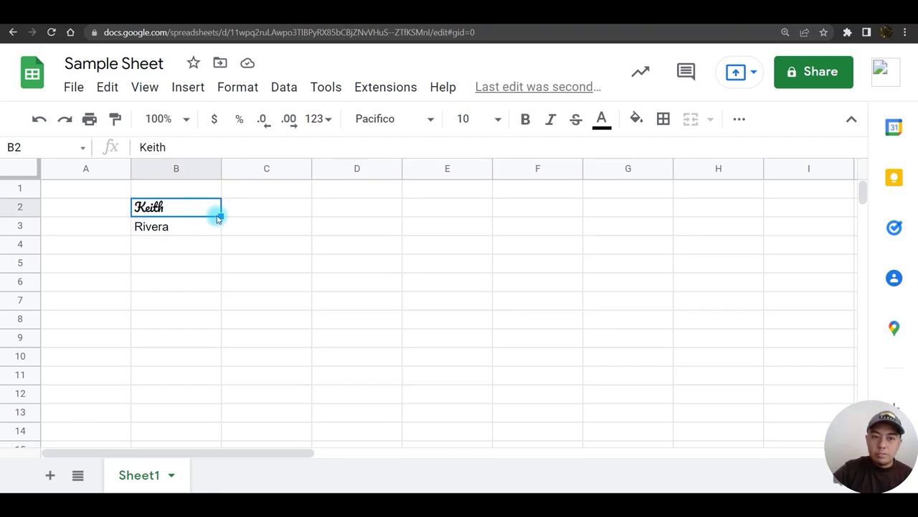
left_click(602, 119)
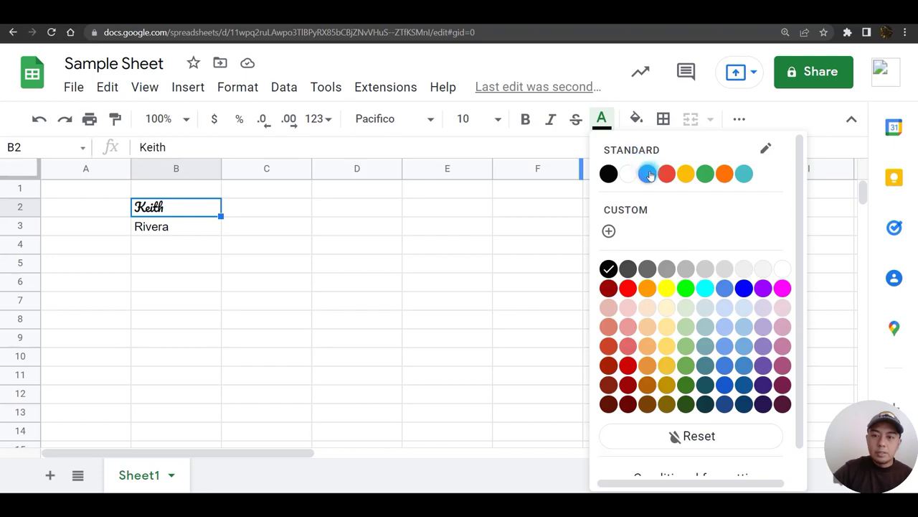
left_click(650, 176)
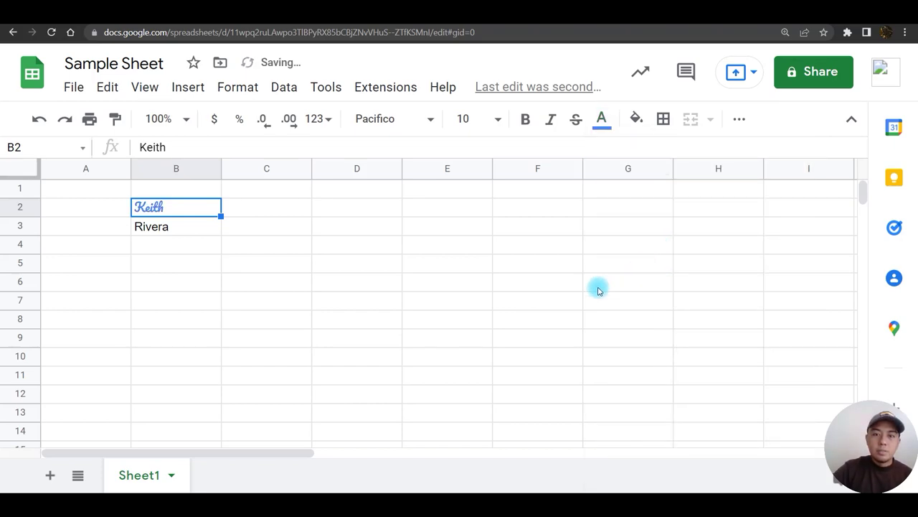
left_click(526, 120)
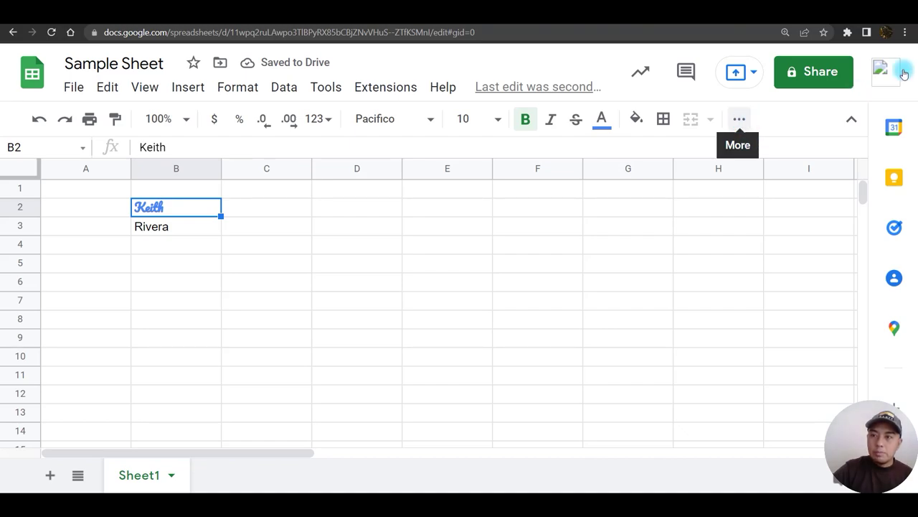
- Reduce browser zoom to 125% and centre Keith horizontally in B2
left_click(905, 32)
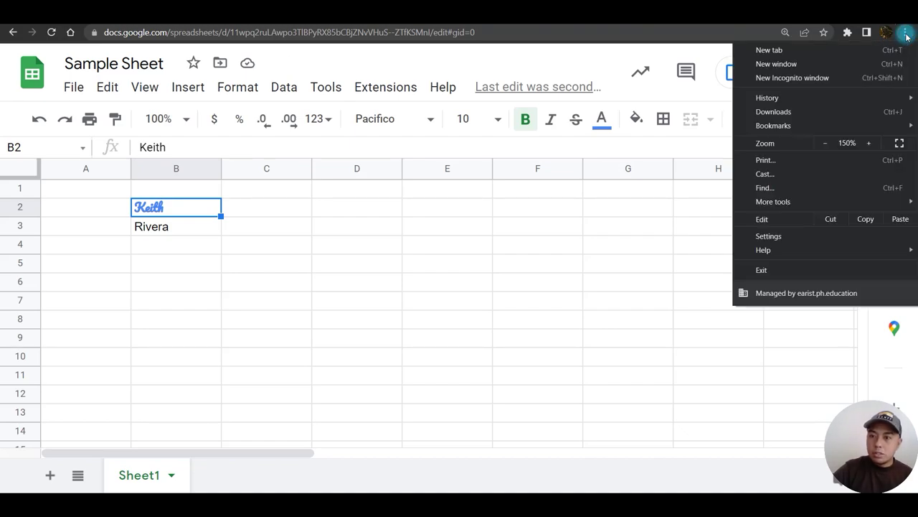
left_click(822, 144)
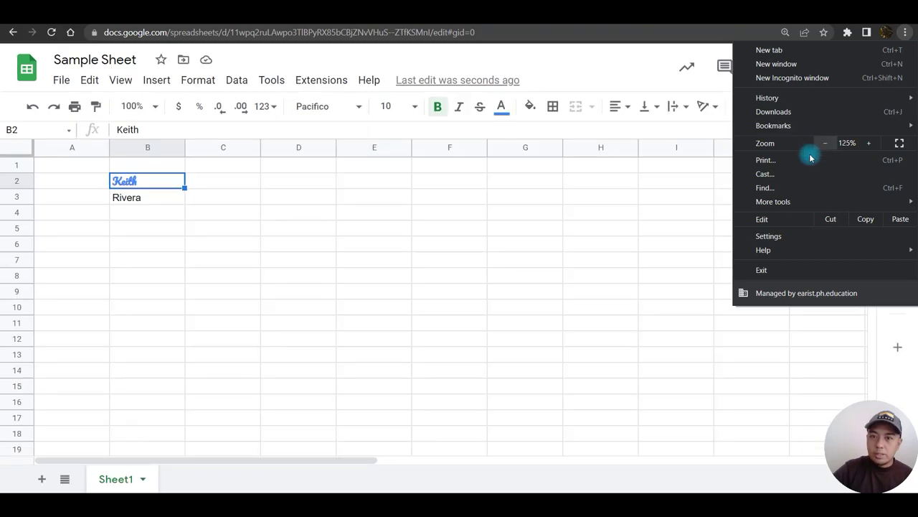
left_click(461, 199)
left_click(144, 180)
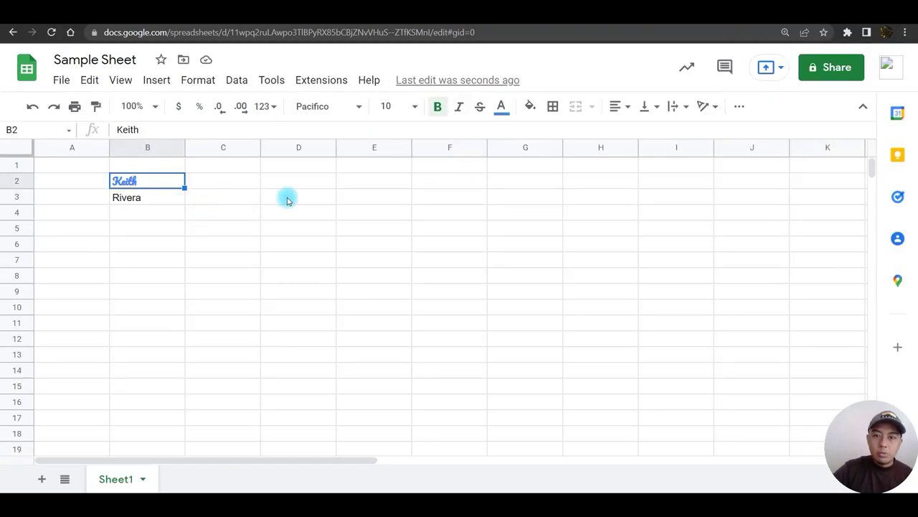
left_click(630, 106)
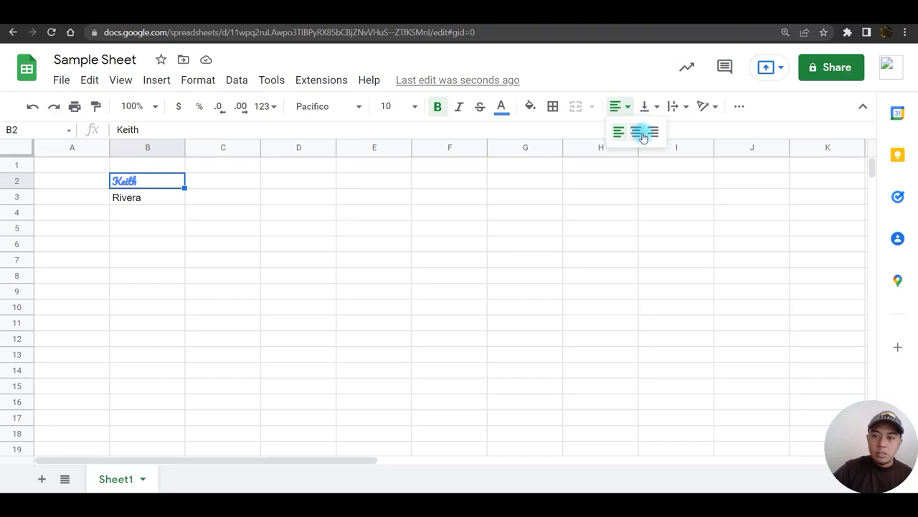
left_click(642, 133)
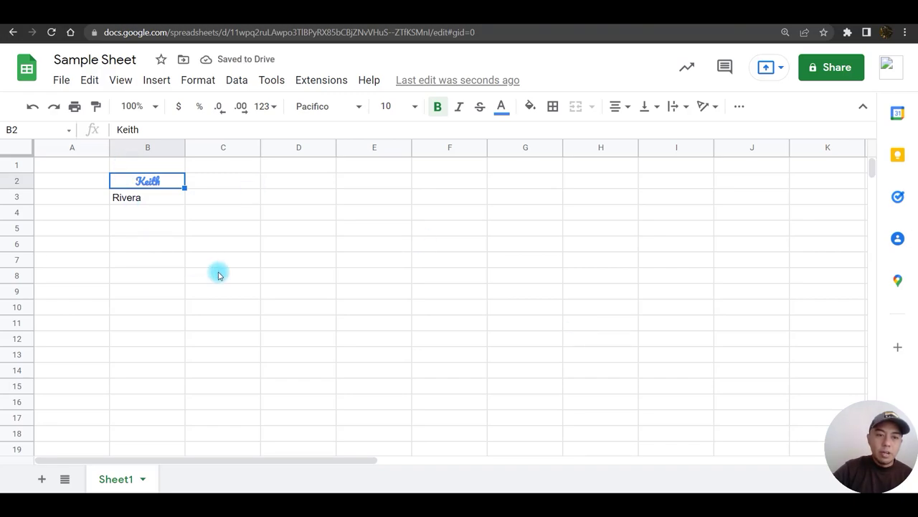
left_click(219, 276)
left_click(151, 180)
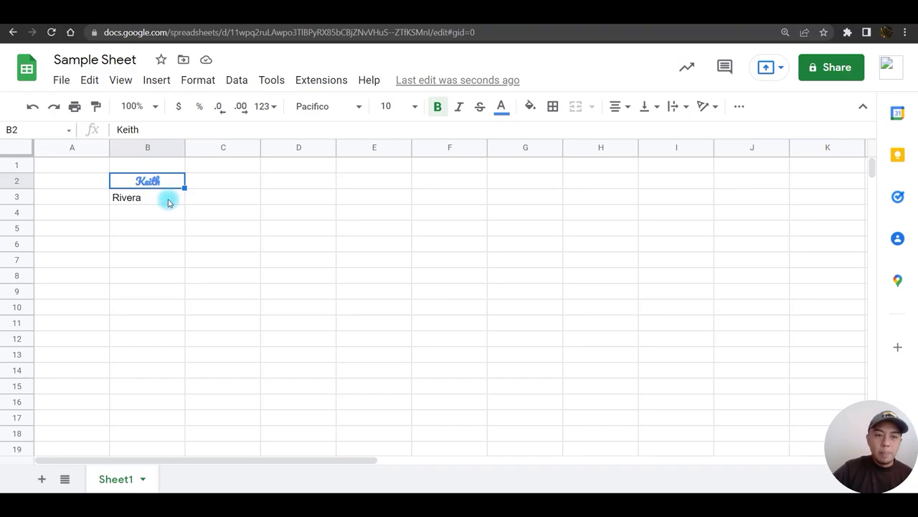
- Paint B2's bold, blue, centred Pacifico format onto Rivera in B3
left_click(250, 282)
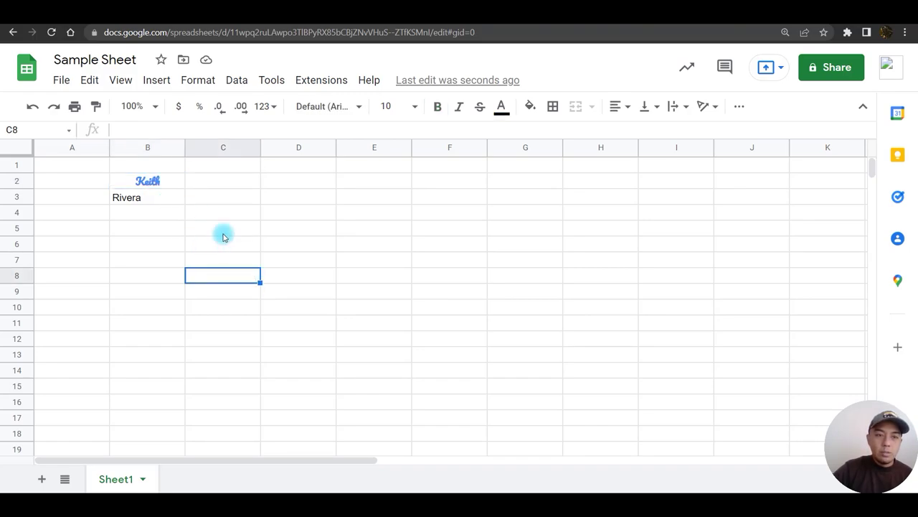
left_click(148, 181)
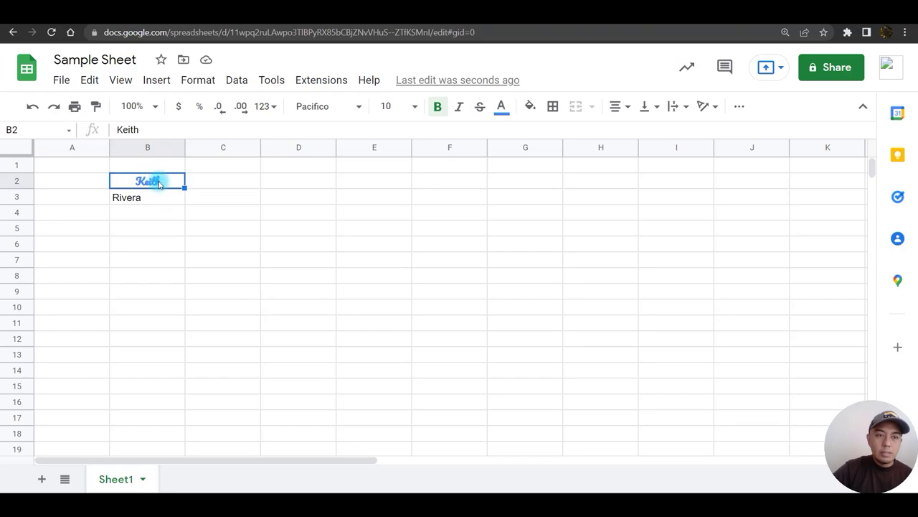
left_click(97, 108)
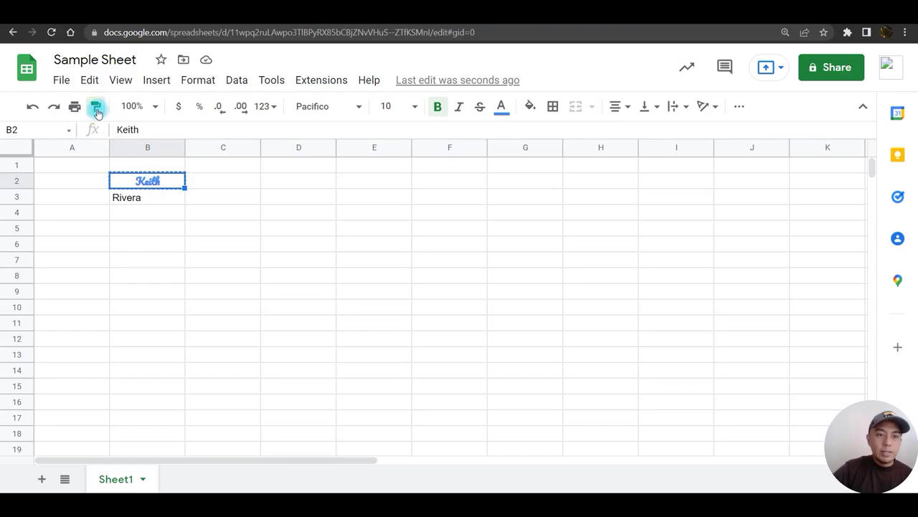
left_click(138, 201)
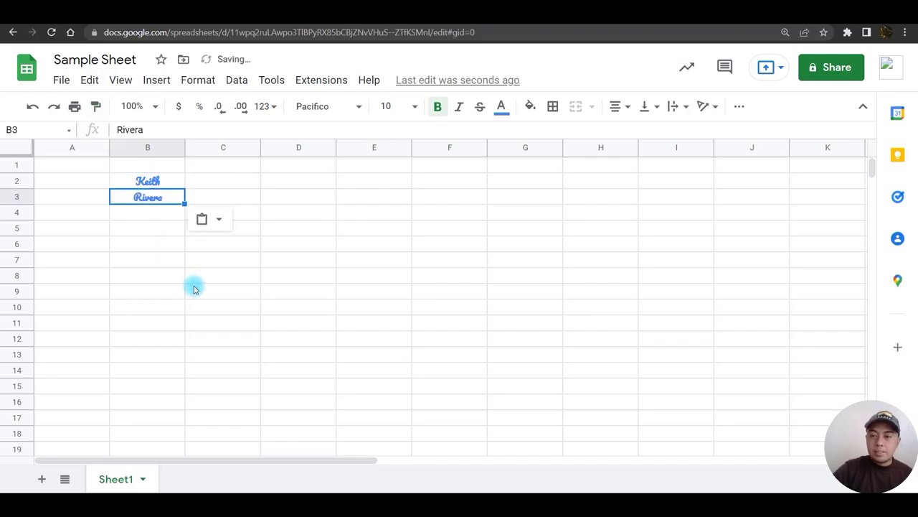
left_click(194, 289)
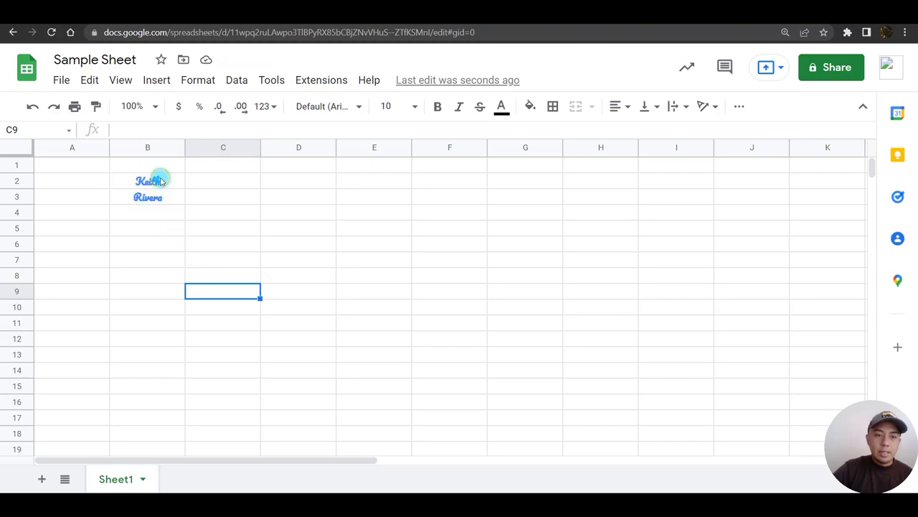
left_click_drag(161, 183, 160, 203)
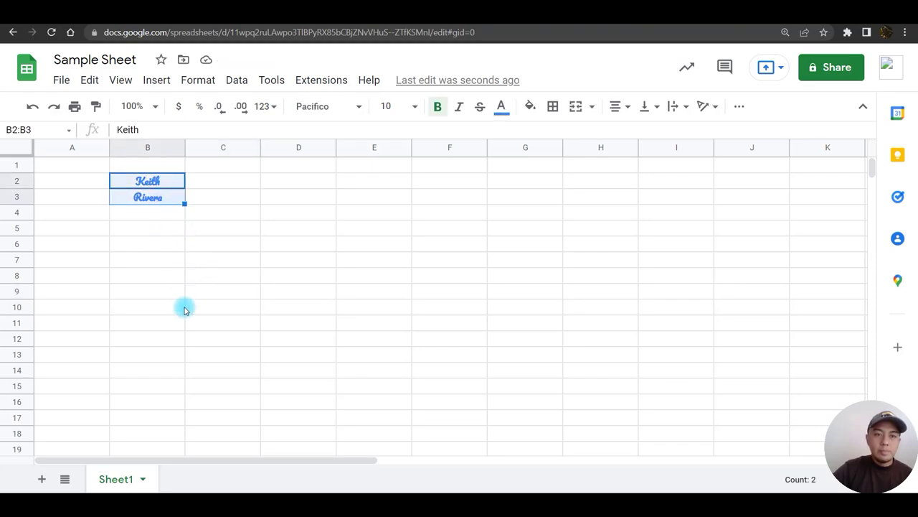
- Apply Format > Clear formatting to B2:B3, returning both names to plain text
left_click(191, 83)
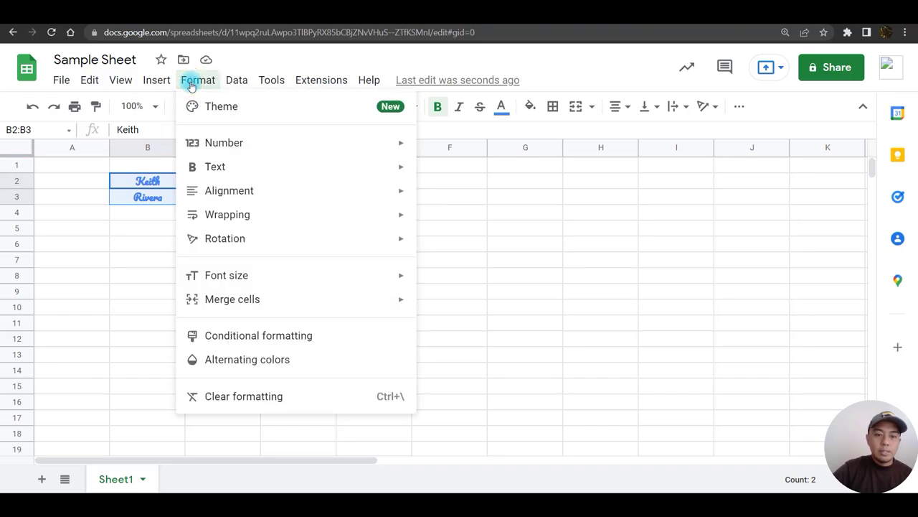
left_click(248, 397)
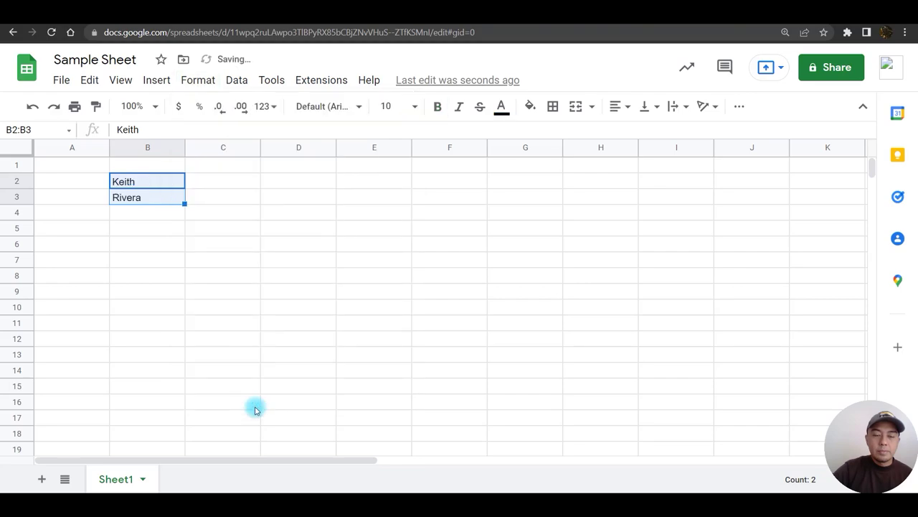
left_click(255, 409)
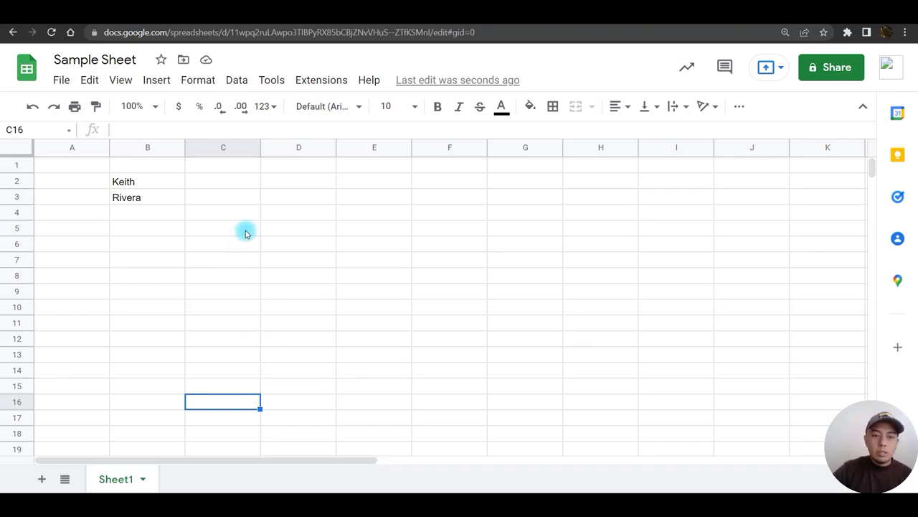
- Enter 4654 in D4 and 5465 in D5
left_click(285, 215)
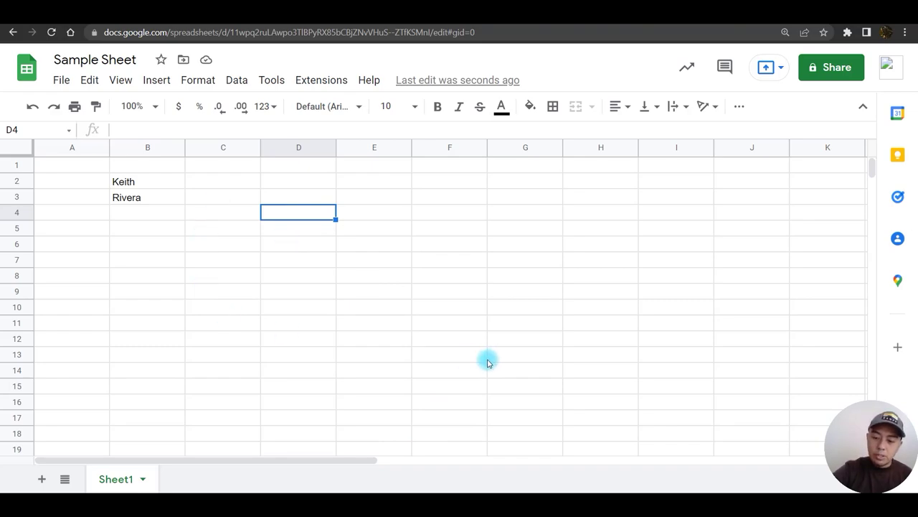
type("4654")
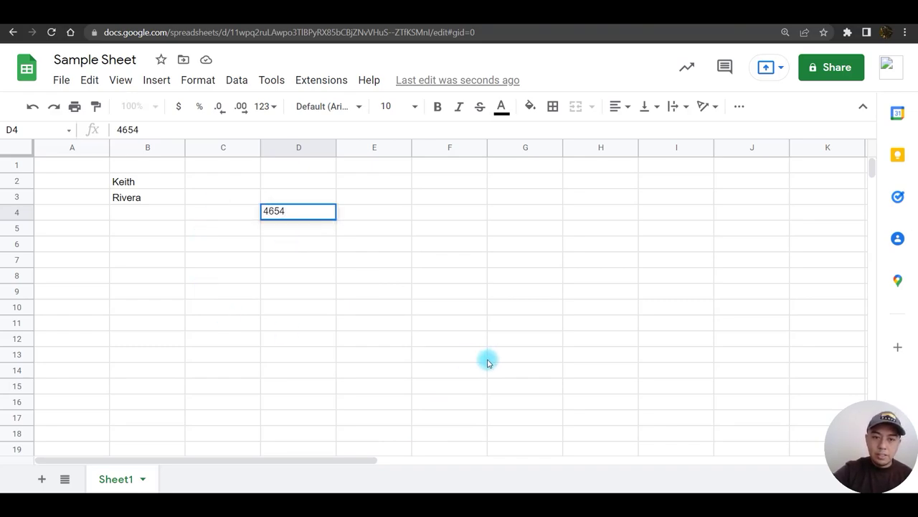
key("Return")
type("5465")
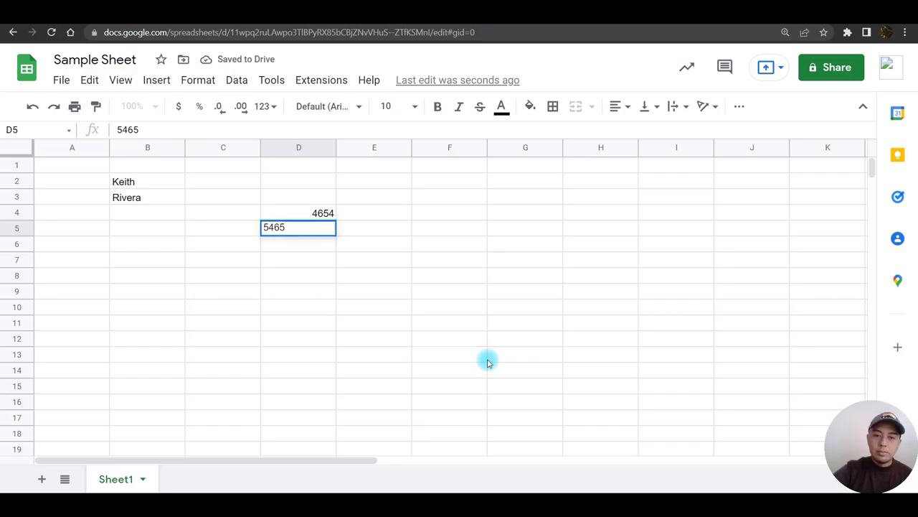
key("Return")
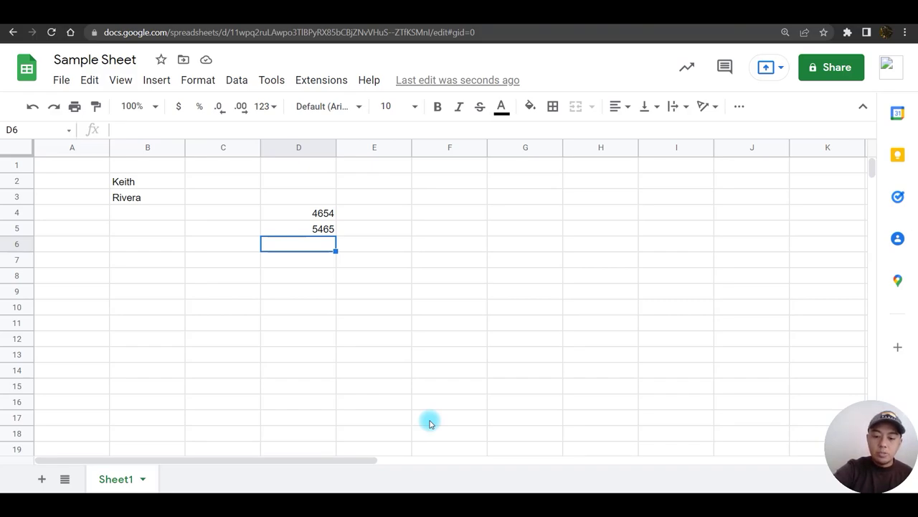
- Put the formula =D4+D5 in D6, giving 10119
type("=")
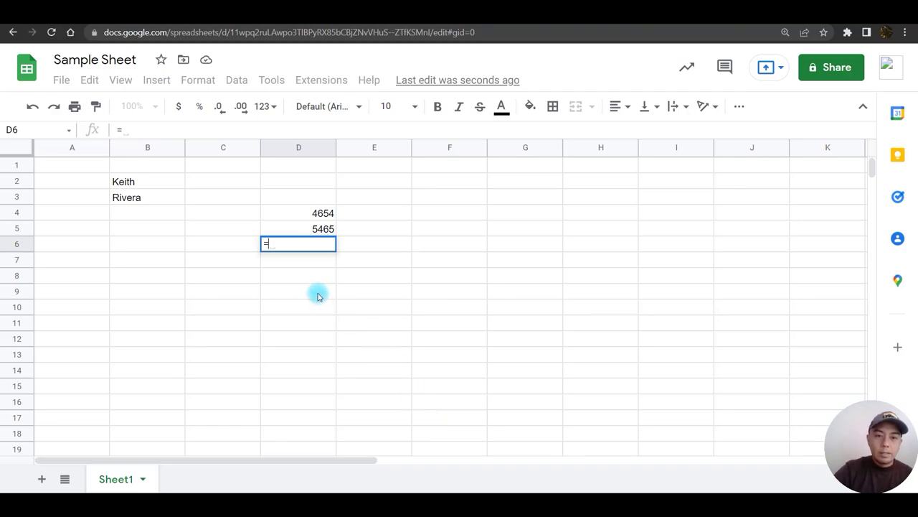
left_click(313, 213)
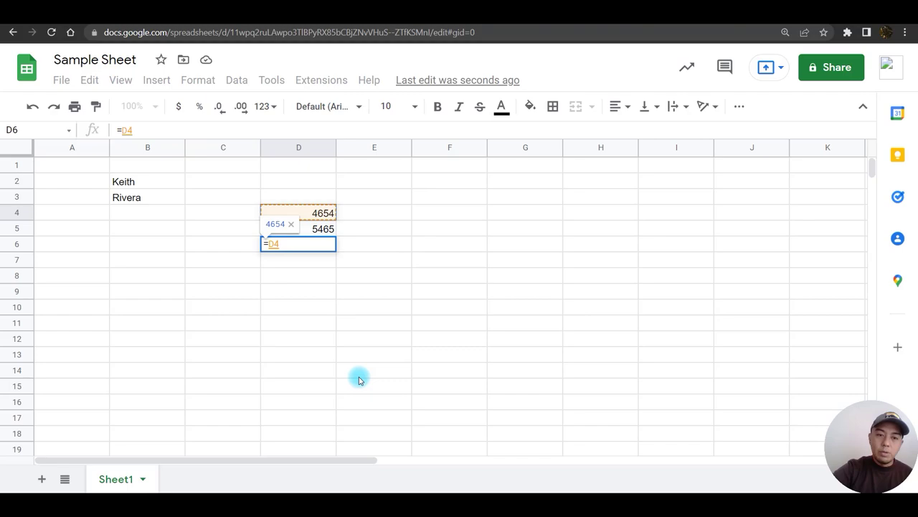
type("+")
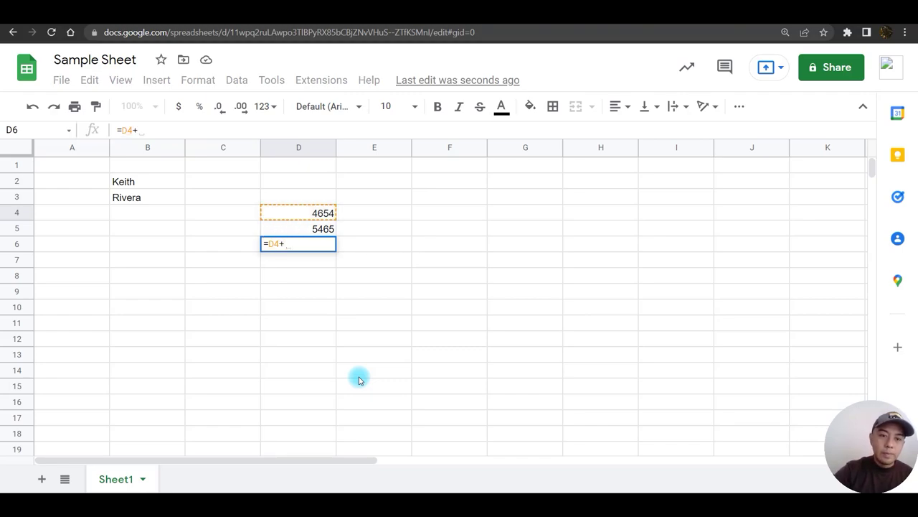
left_click(319, 230)
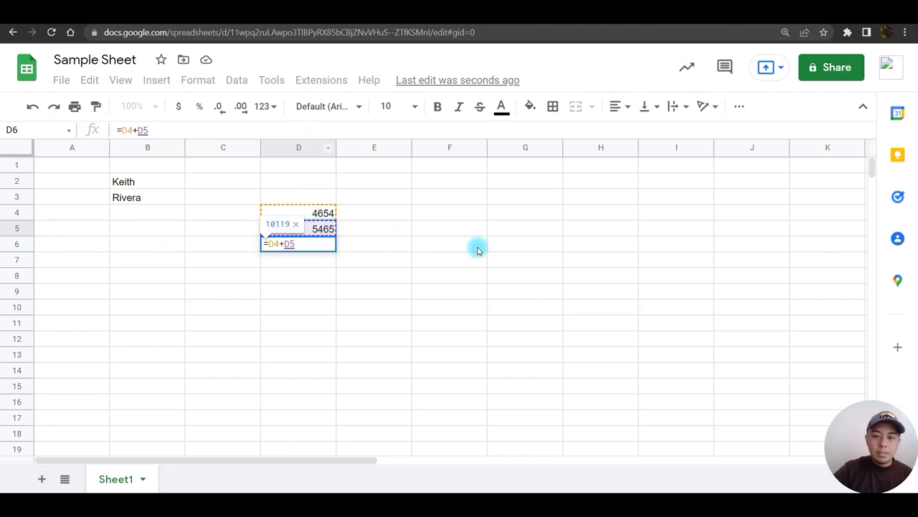
key("Return")
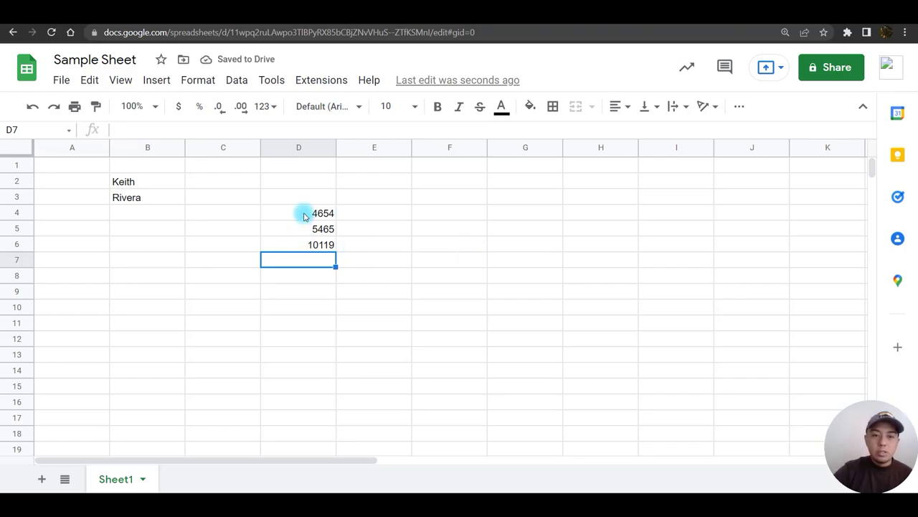
- Apply Currency format to D4:D6, showing $4,654.00, $5,465.00 and $10,119.00
left_click_drag(304, 215, 312, 244)
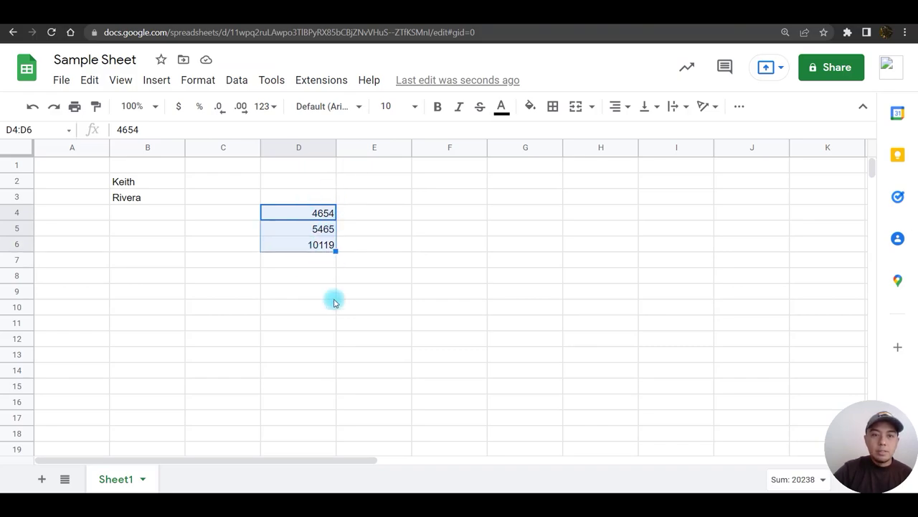
left_click(350, 326)
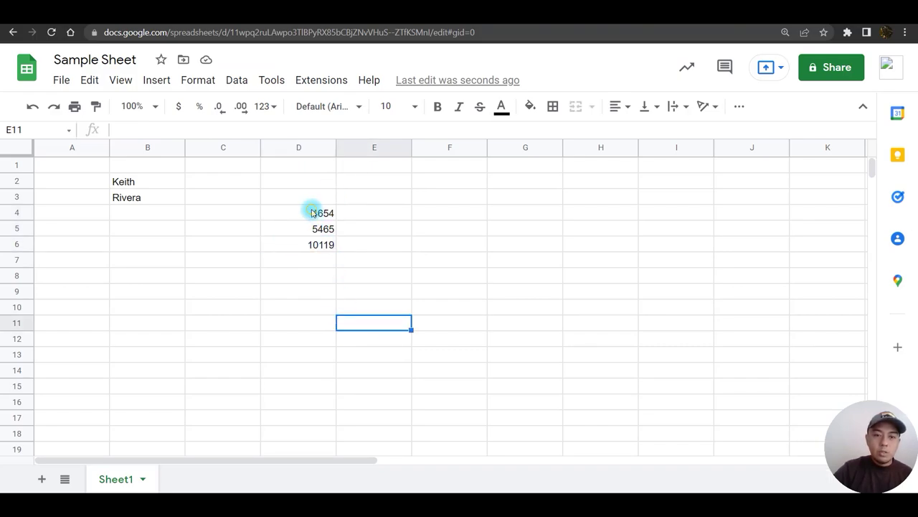
left_click(313, 213)
left_click_drag(312, 229, 314, 246)
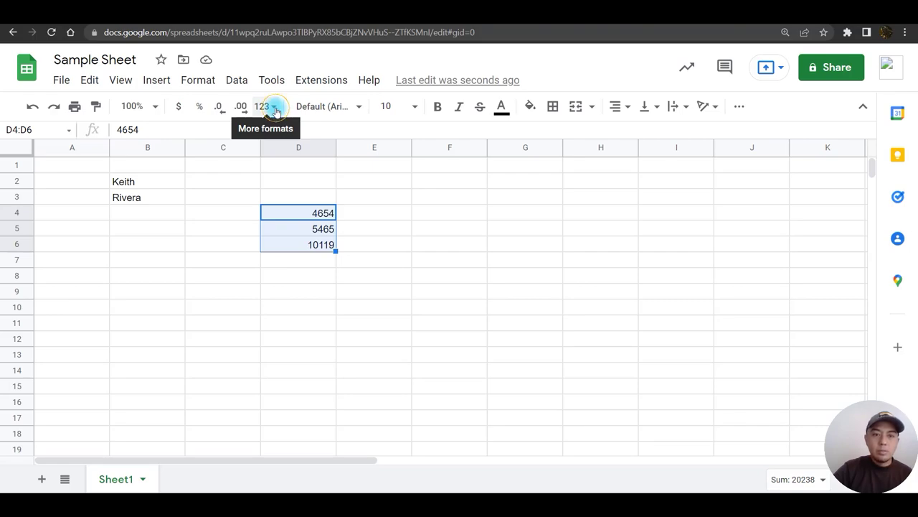
left_click(276, 112)
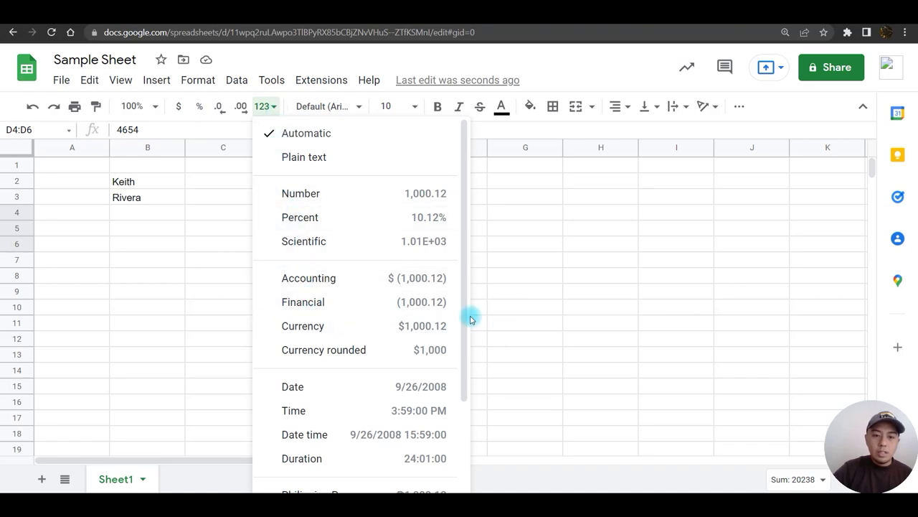
left_click(293, 324)
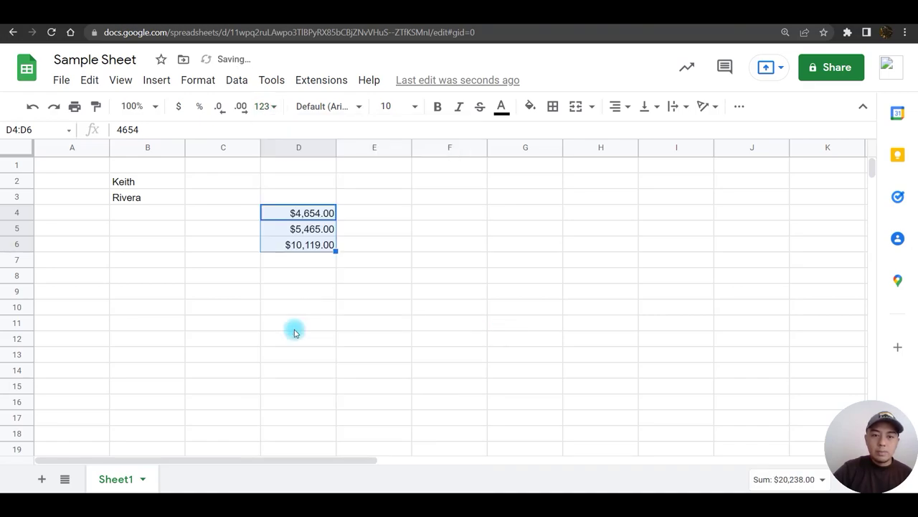
left_click(331, 291)
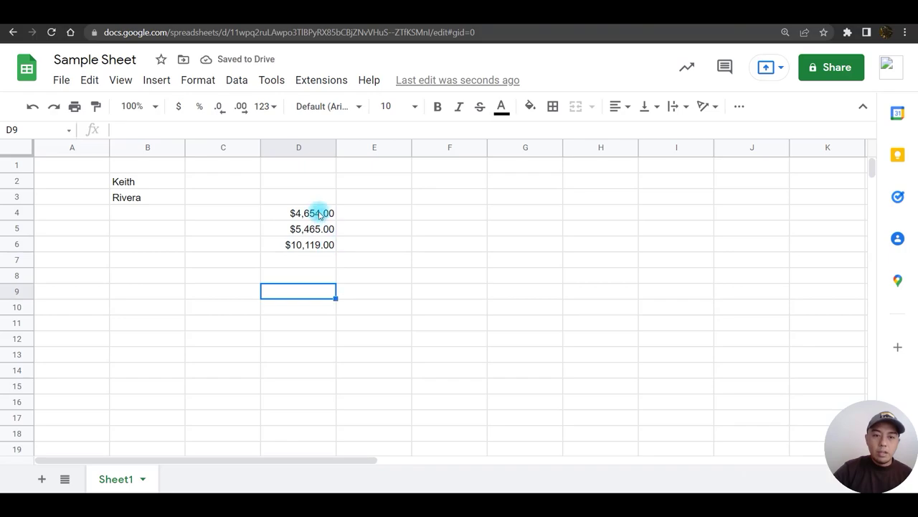
left_click_drag(319, 214, 318, 242)
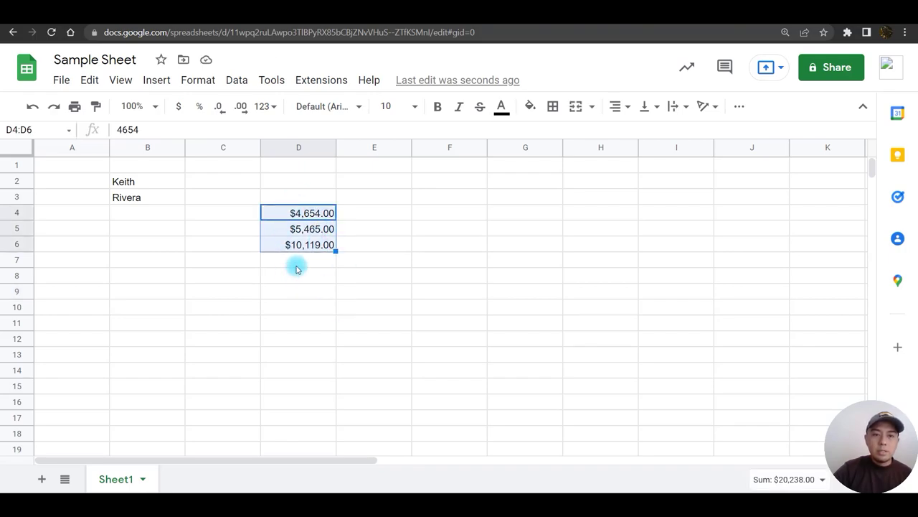
- Reselect D4:D6 and apply the Philippine Peso custom currency format, found by searching 'ph'
left_click(423, 275)
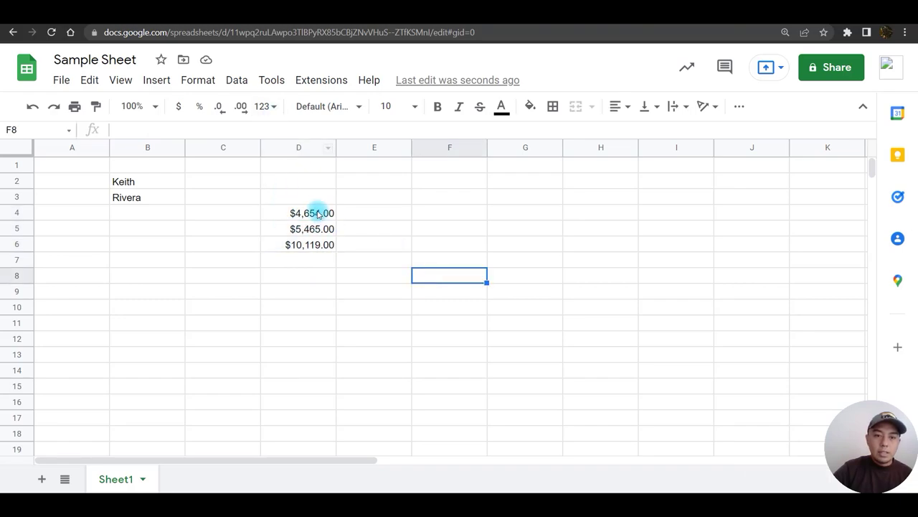
left_click_drag(318, 213, 318, 245)
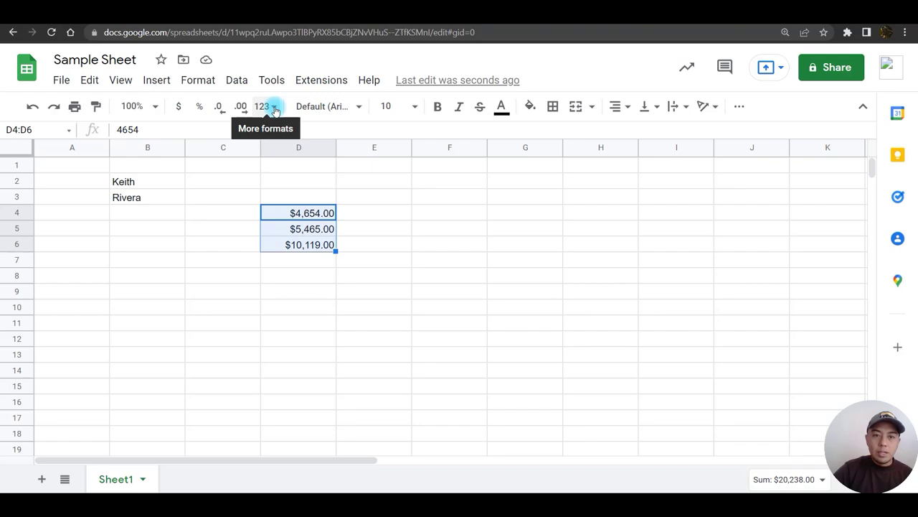
left_click(274, 110)
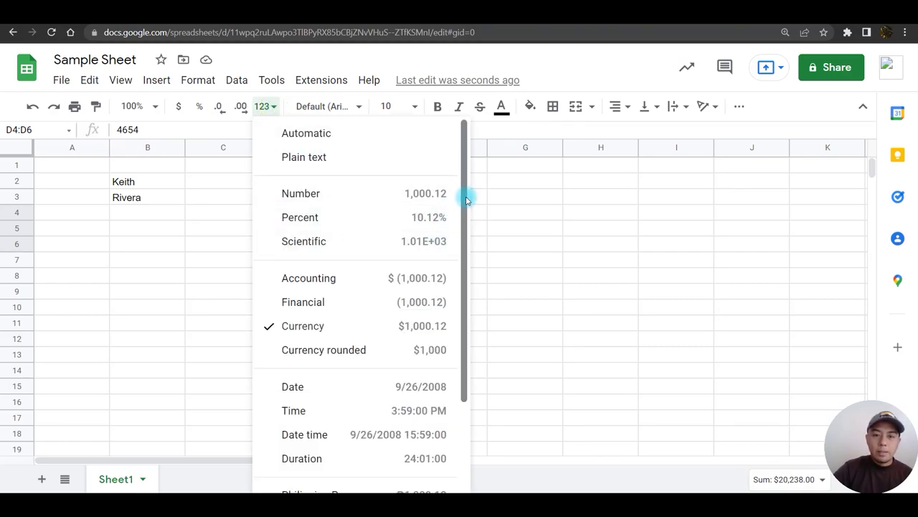
left_click_drag(466, 200, 480, 335)
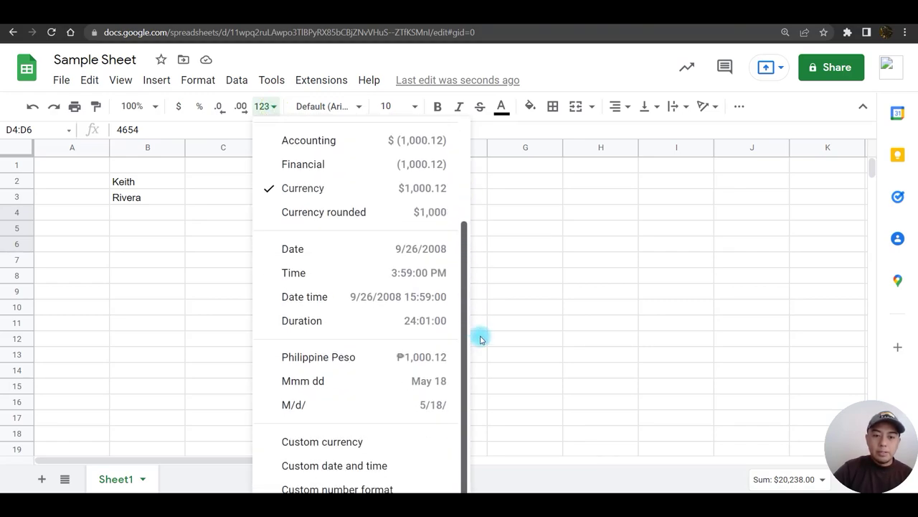
left_click(371, 442)
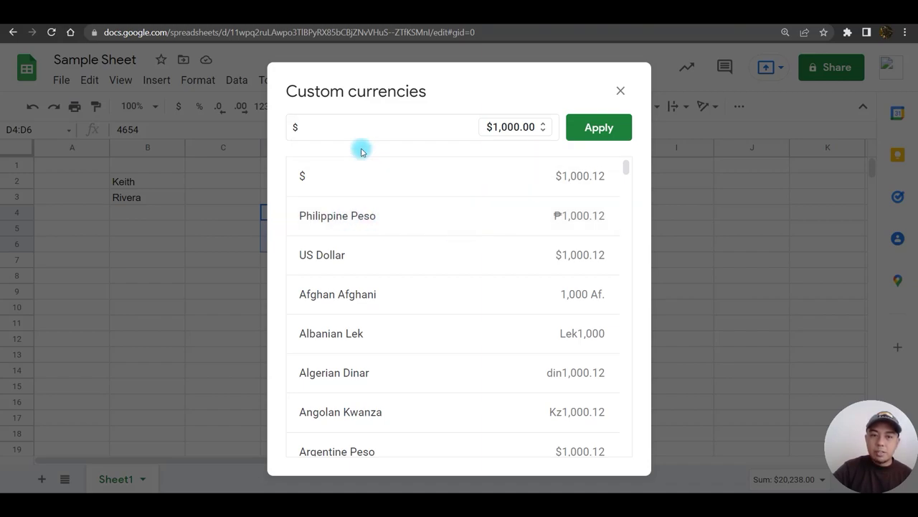
left_click(337, 123)
key("ctrl+a")
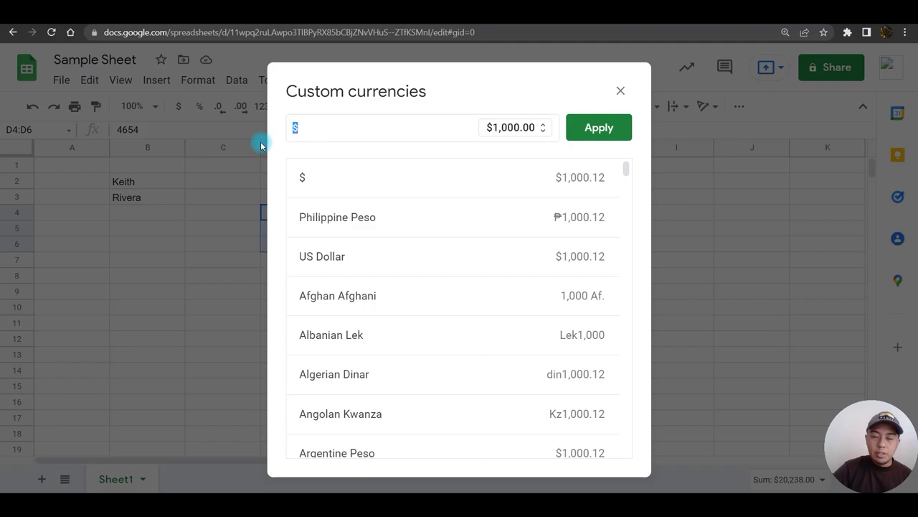
type("ph")
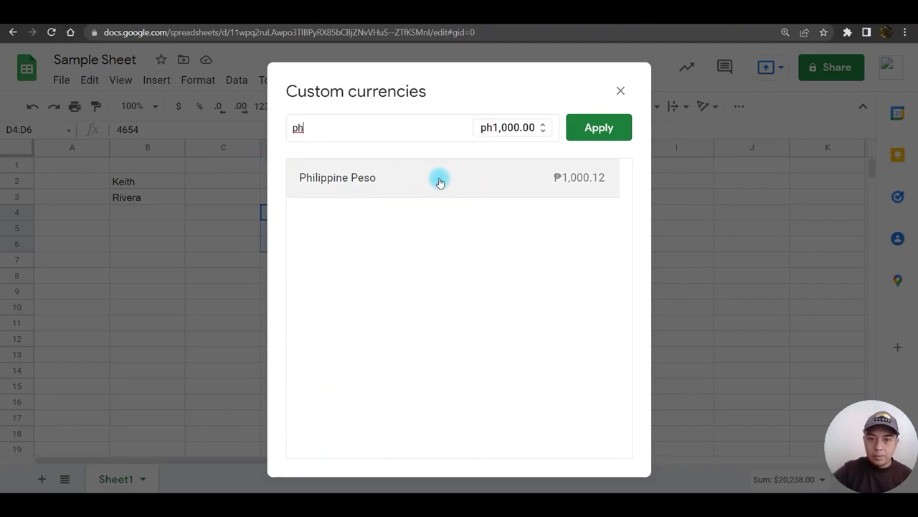
left_click(349, 177)
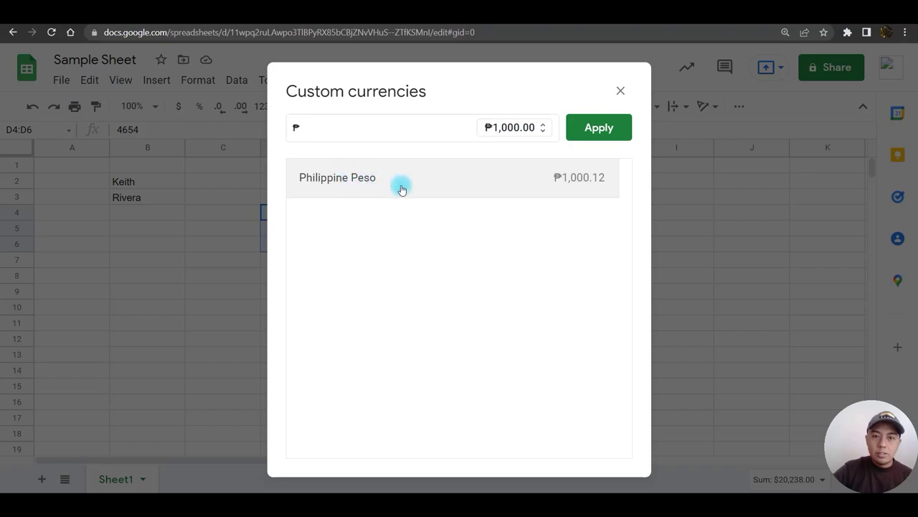
left_click(582, 127)
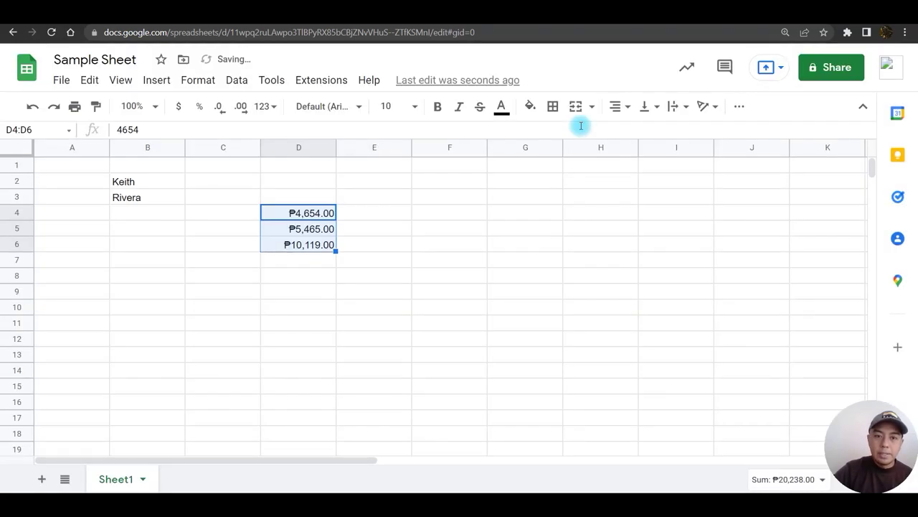
left_click(450, 324)
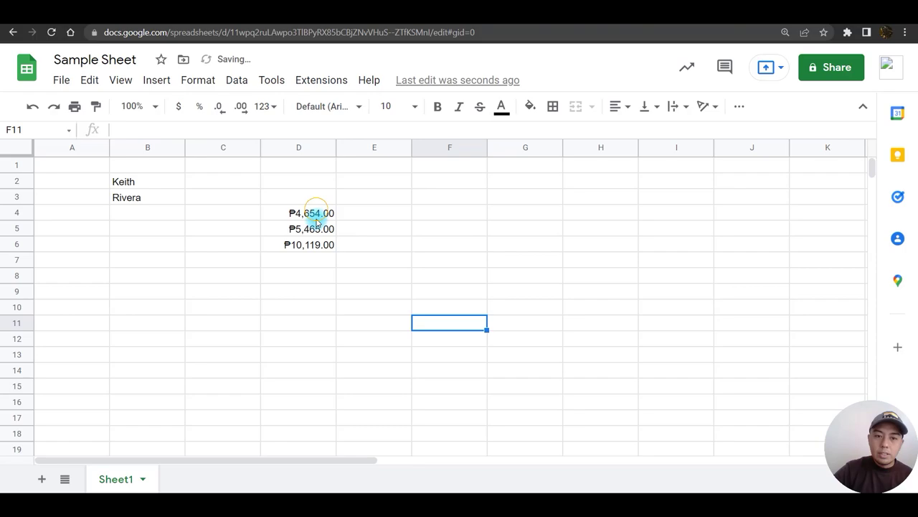
left_click_drag(316, 219, 317, 245)
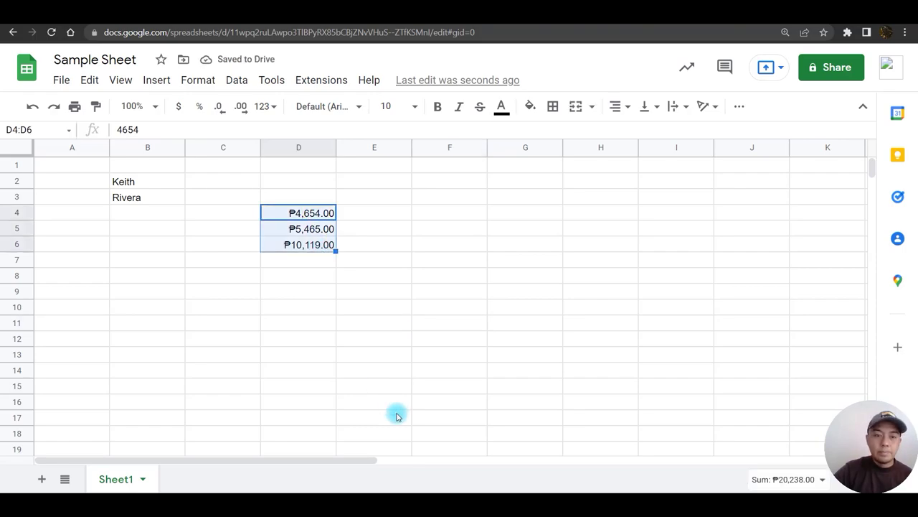